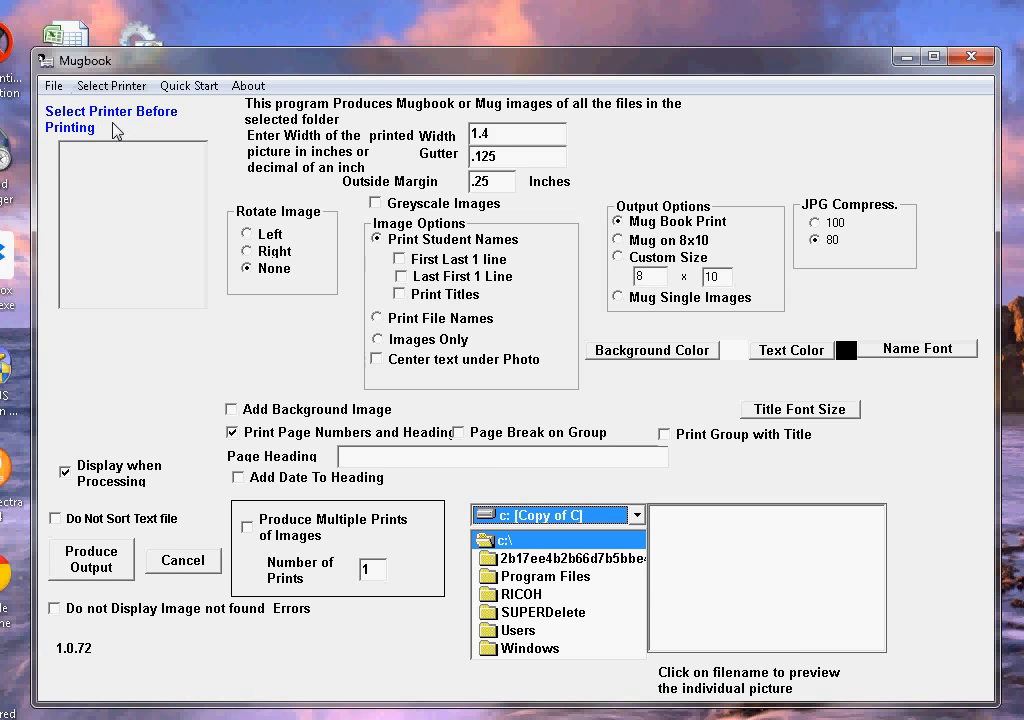
Step: Choose production C430DN PCL6 as the printer for the mugbook output
click(88, 84)
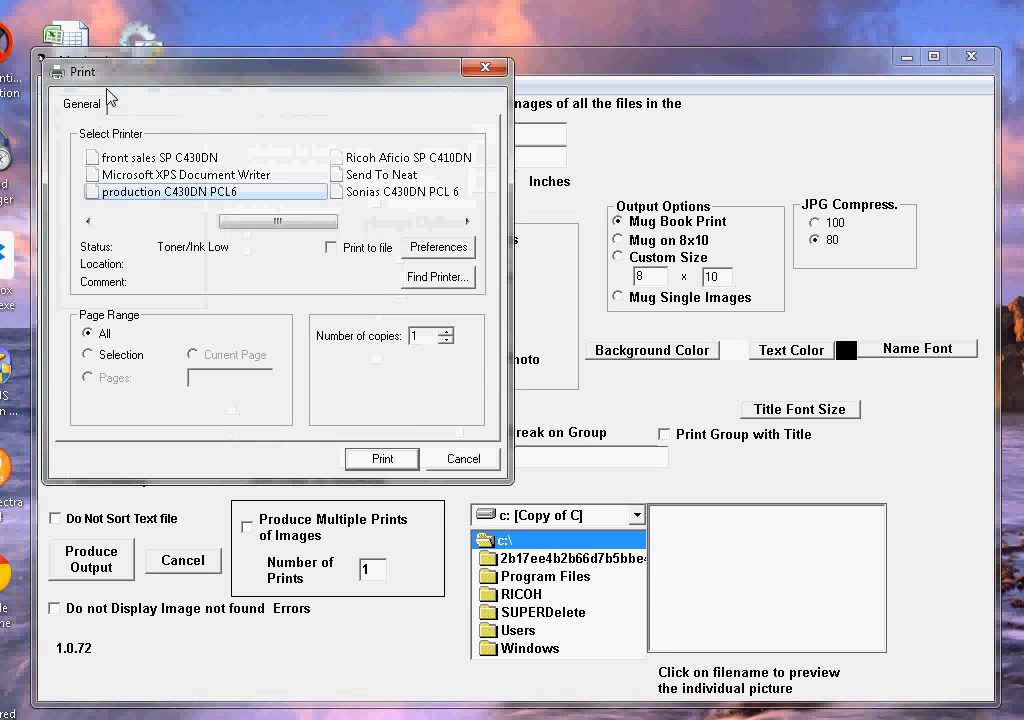
click(157, 196)
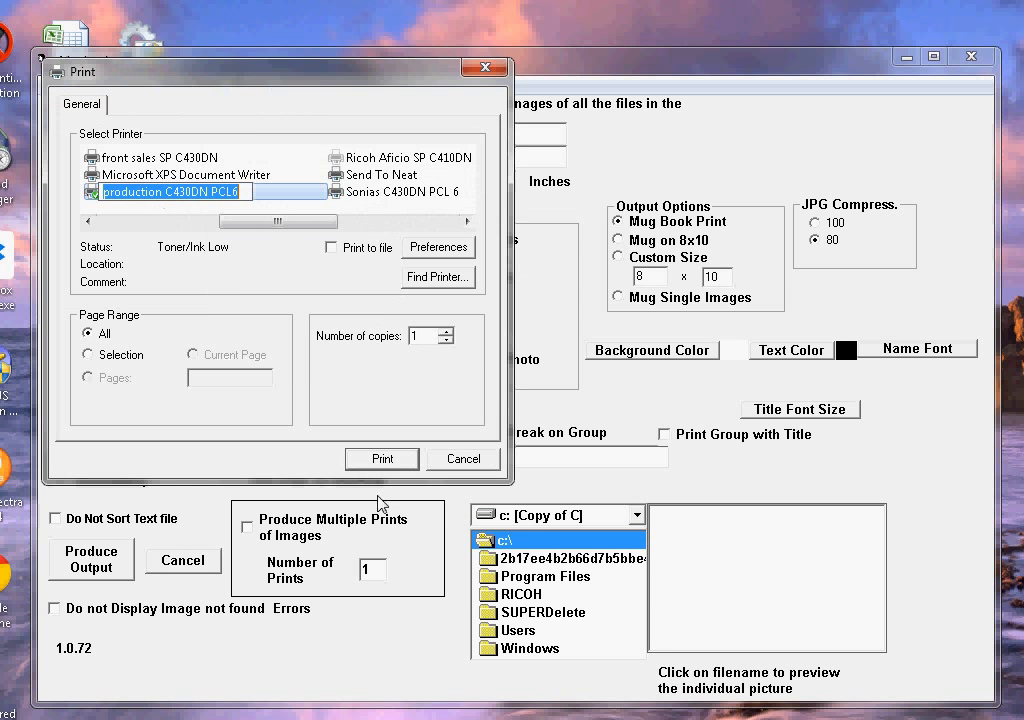
click(380, 459)
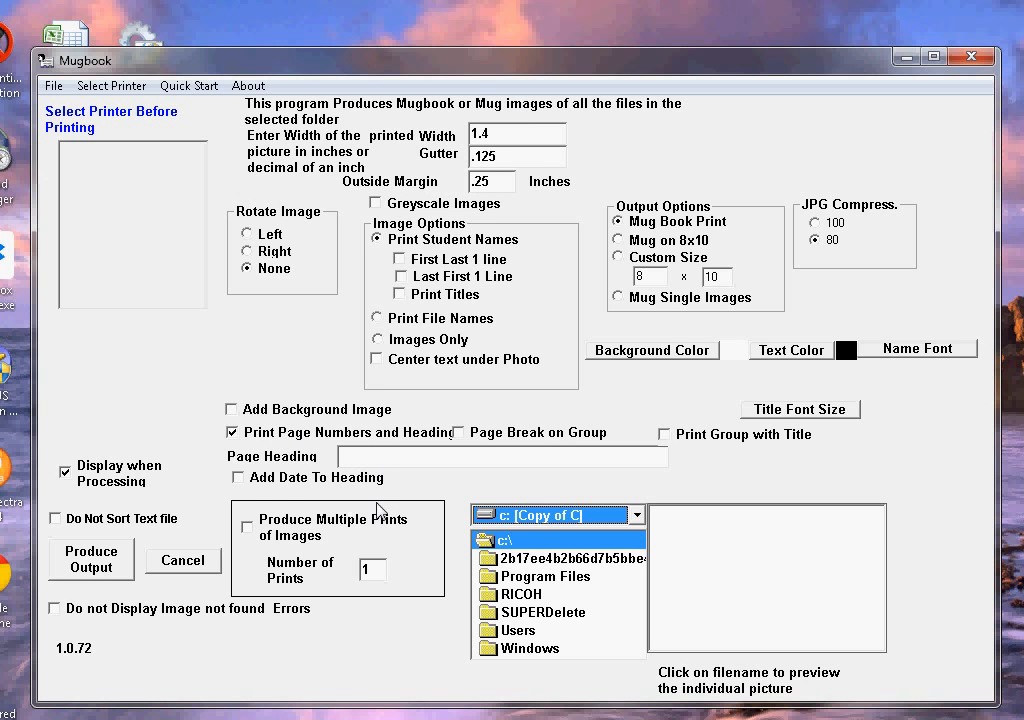
Step: Switch the image source to the w: network drive and open its 2015 Seniors folder
click(636, 515)
scroll(558, 600, down, 2)
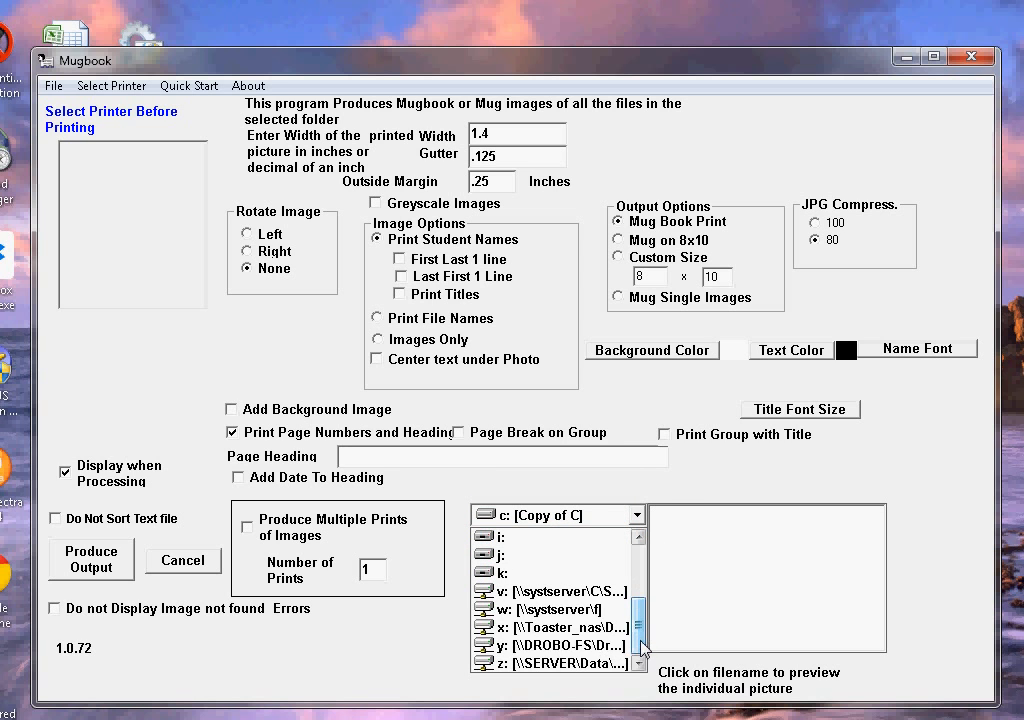
click(558, 609)
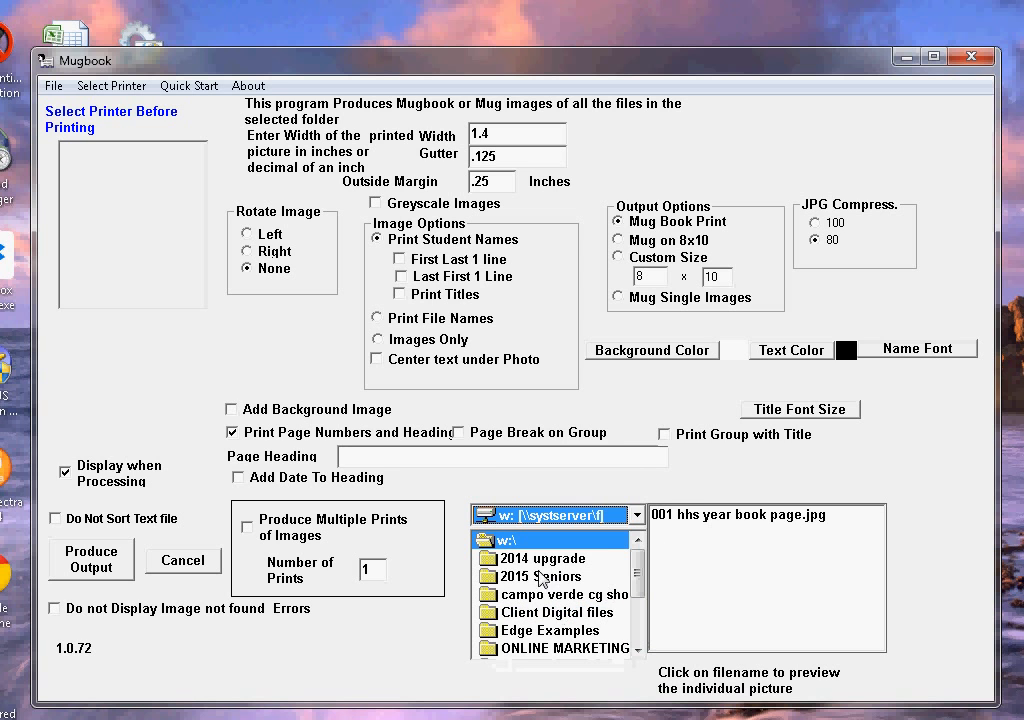
double_click(536, 577)
double_click(540, 577)
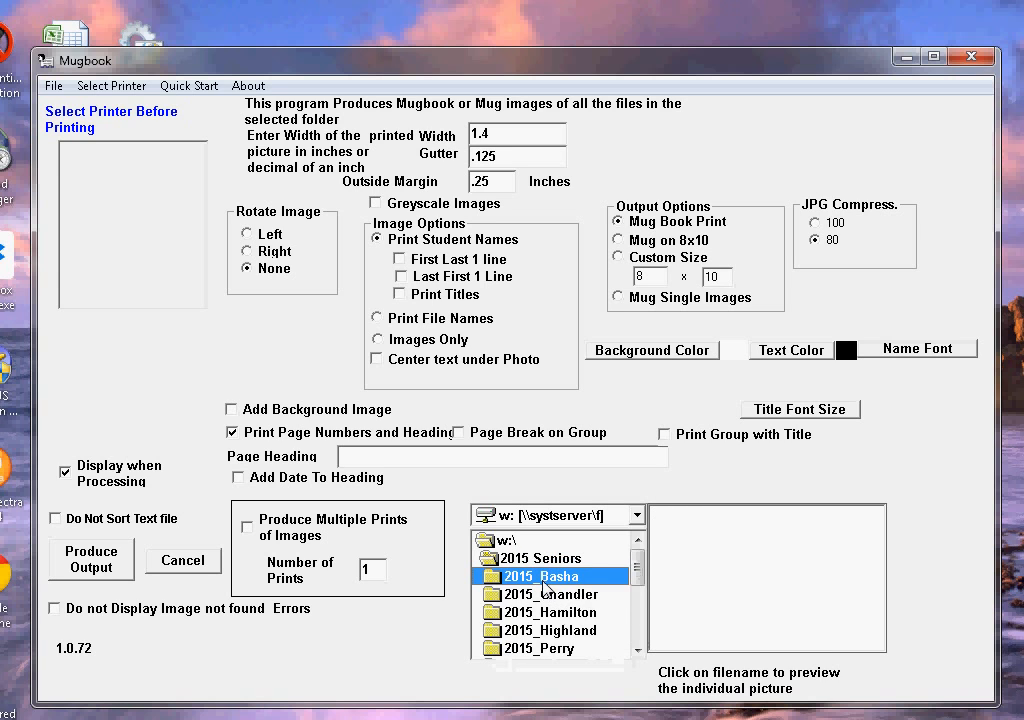
click(495, 558)
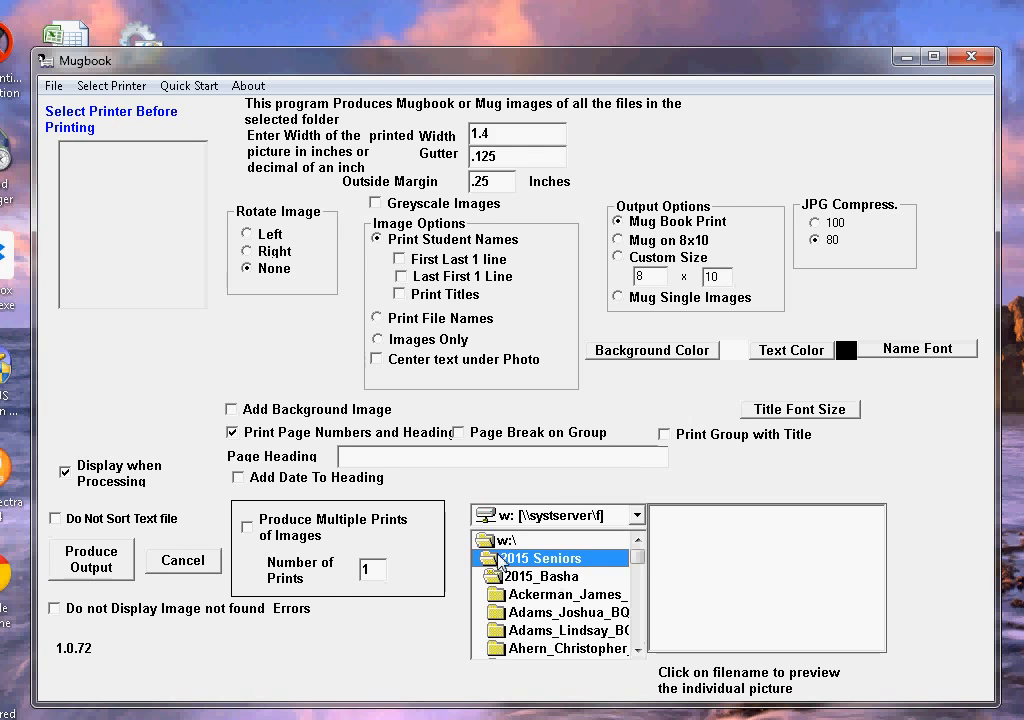
click(494, 541)
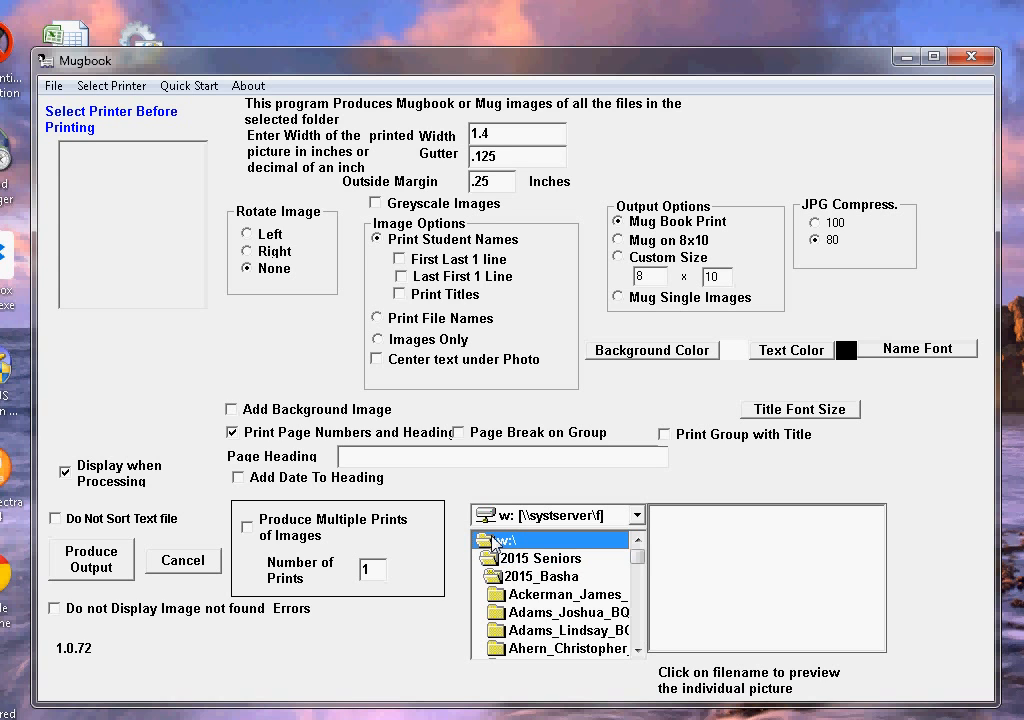
double_click(497, 558)
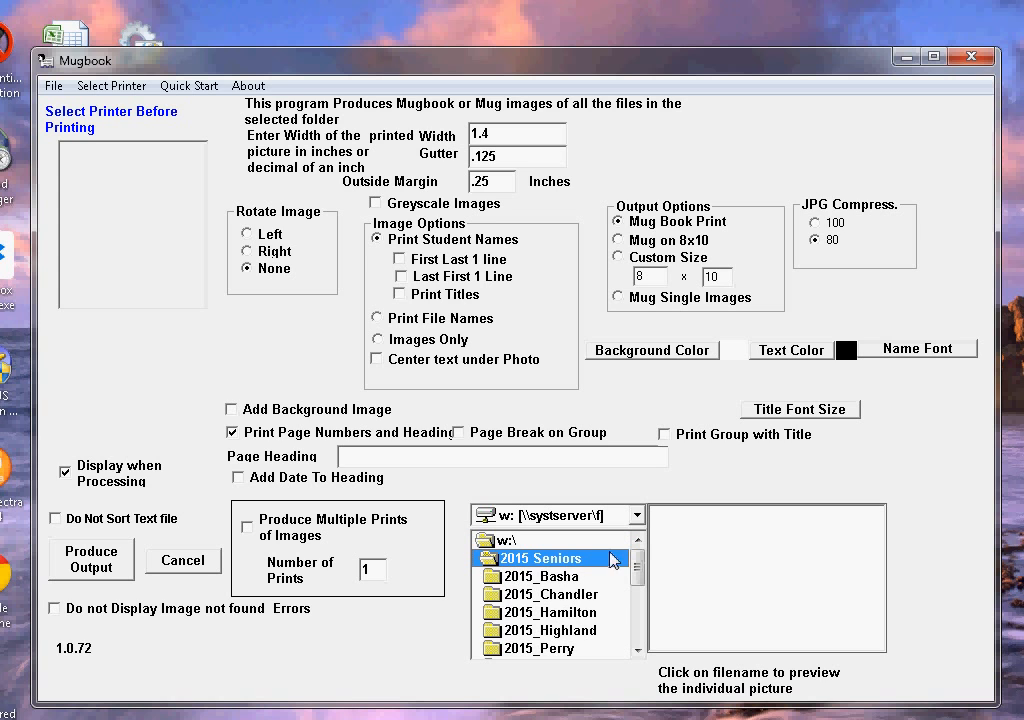
Step: Within 2015 Seniors, browse through FINAL YB DISK and Basha to the Yearbook Size folder
drag(636, 578, 637, 597)
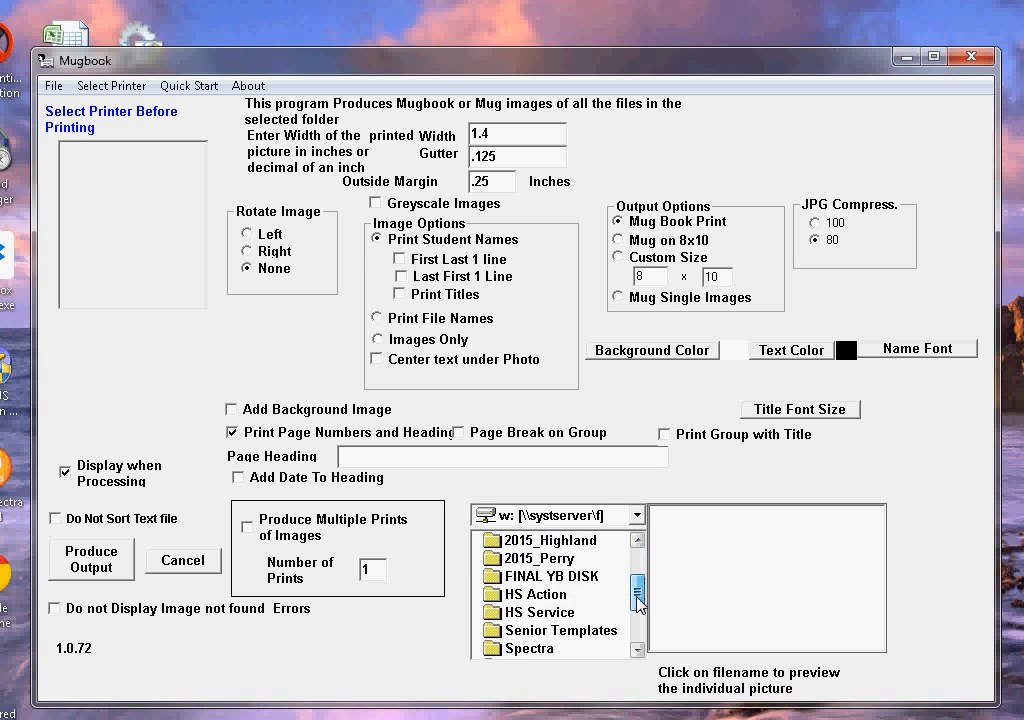
click(496, 578)
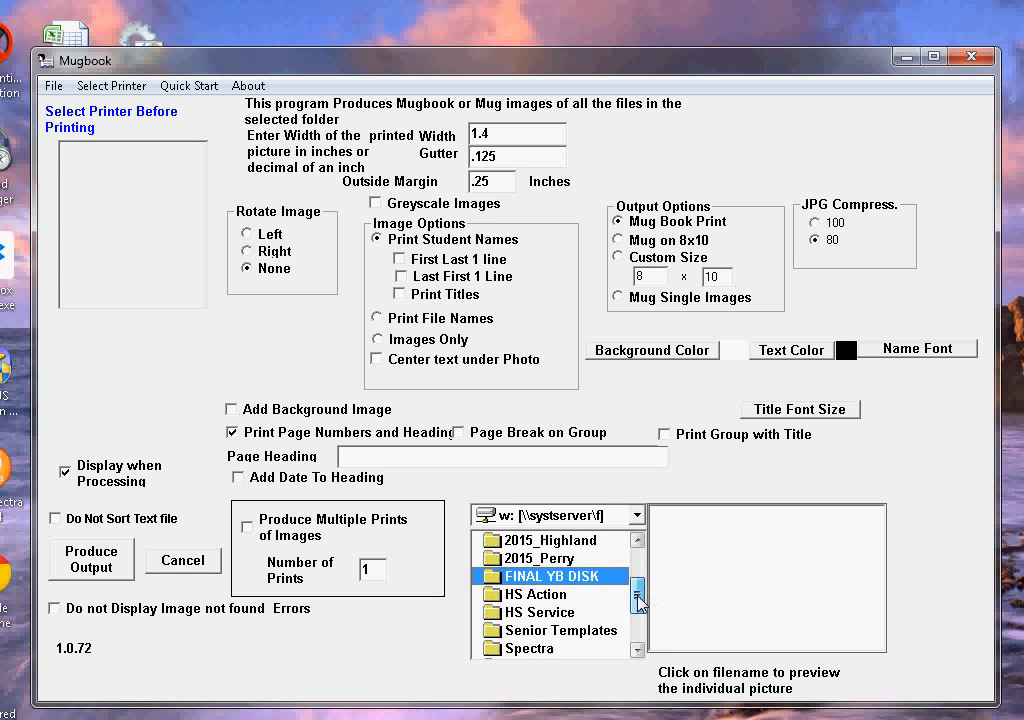
drag(640, 604, 641, 614)
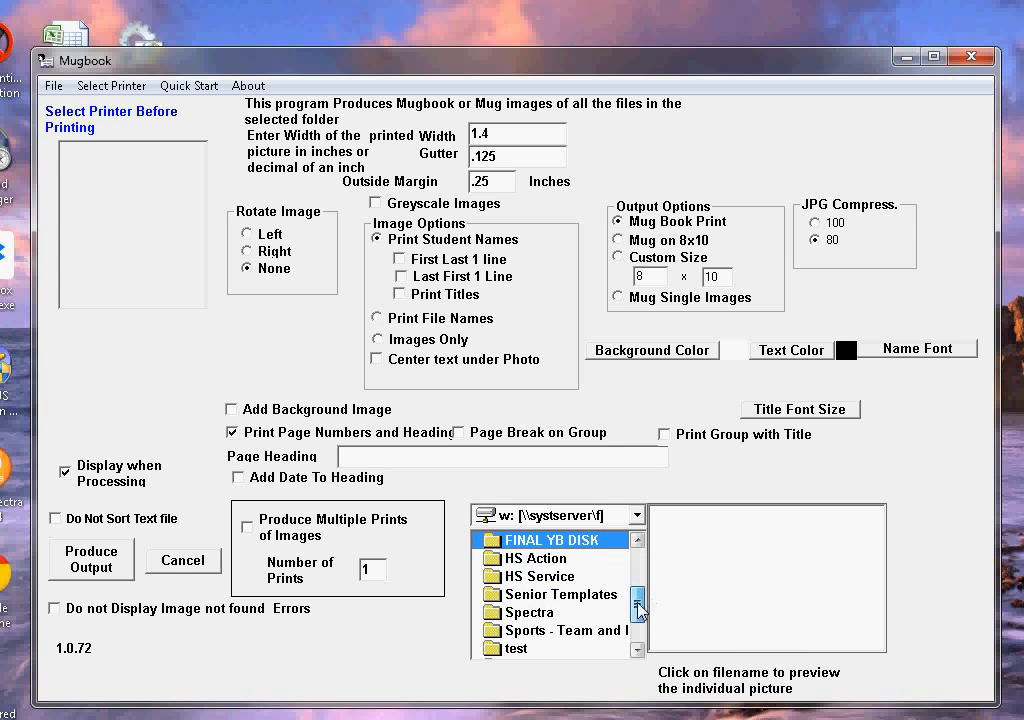
double_click(498, 543)
click(515, 596)
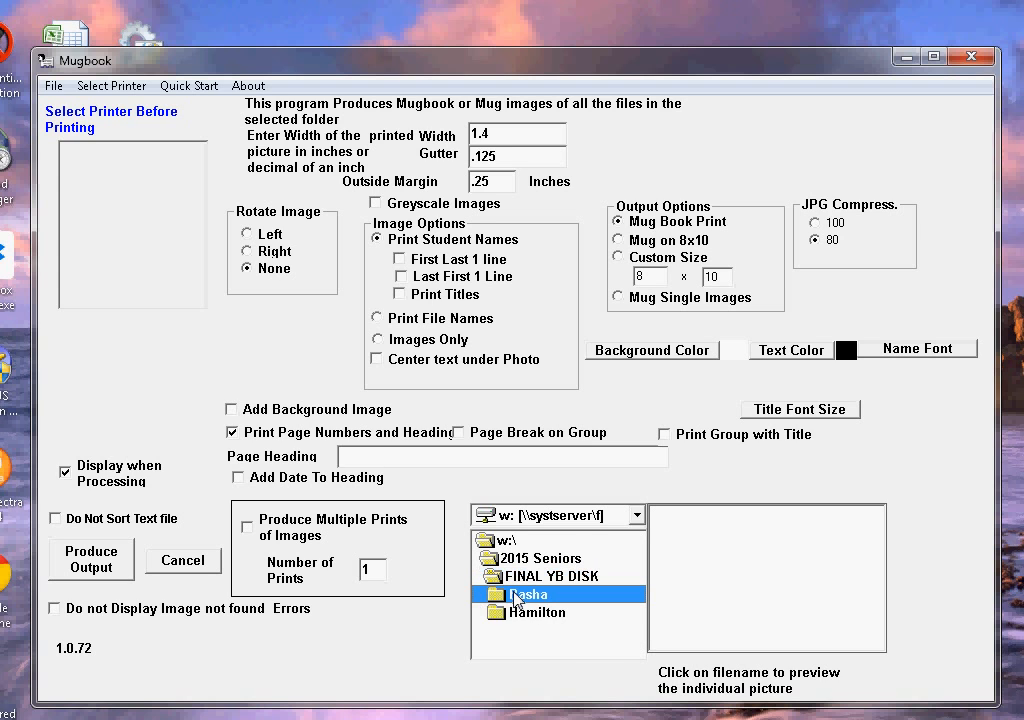
double_click(515, 596)
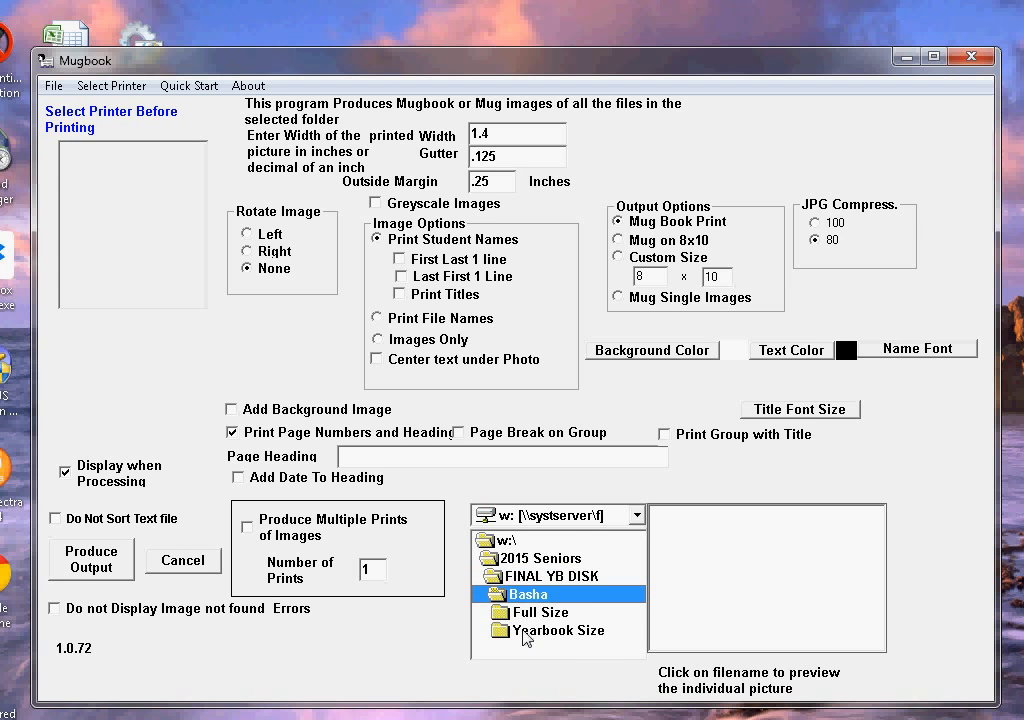
click(527, 632)
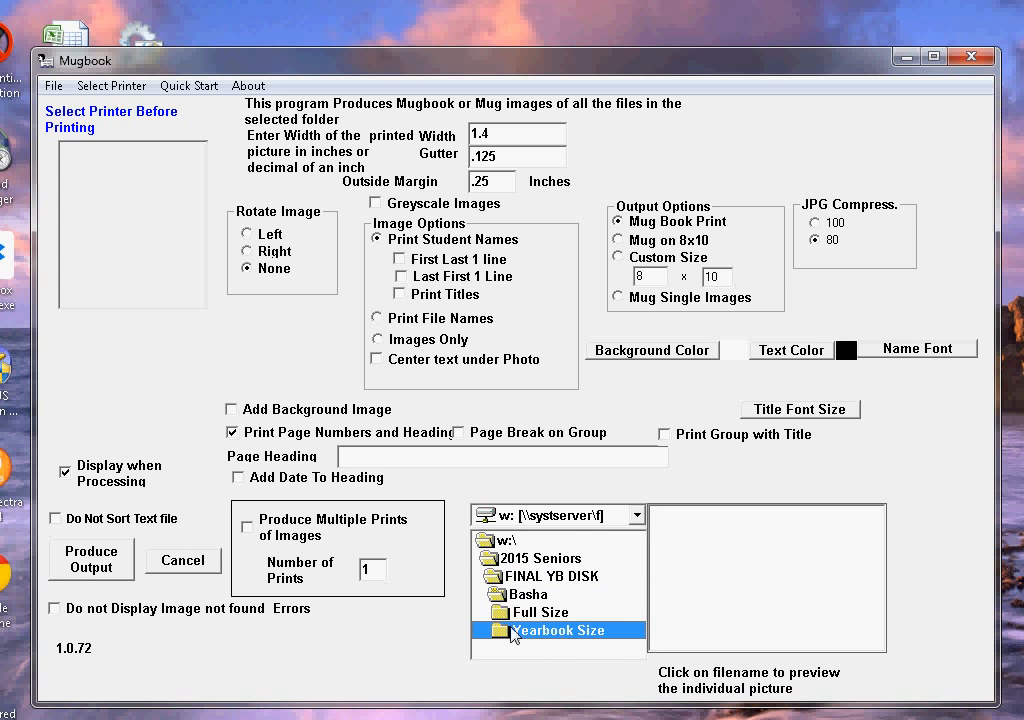
double_click(515, 632)
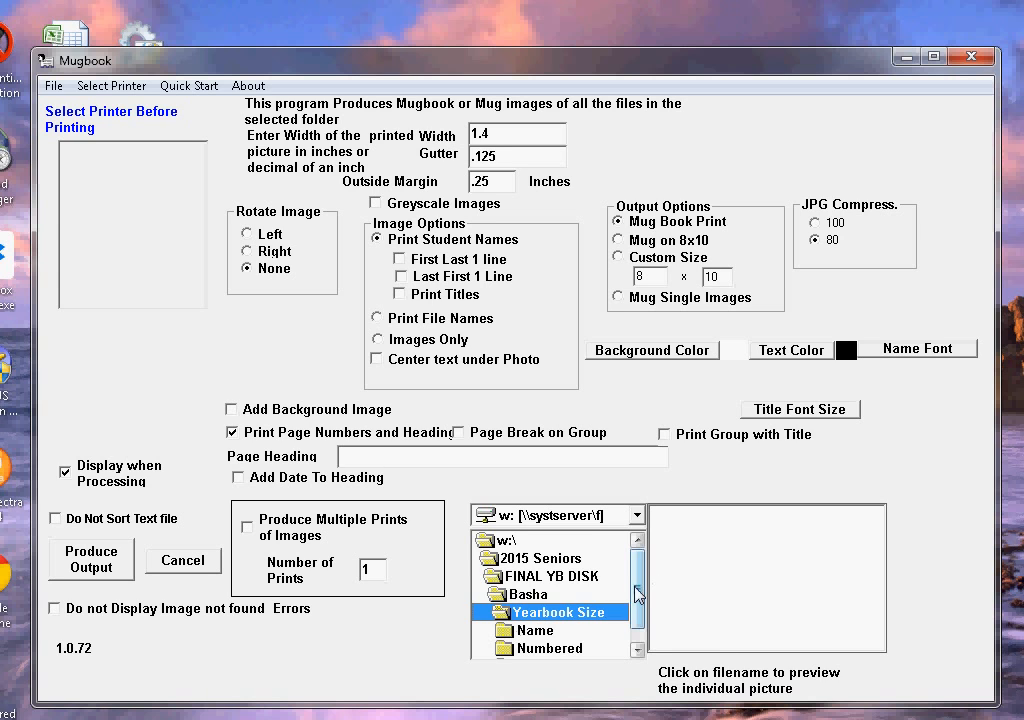
Step: Open the Numbered\001 subfolder as the image folder and preview 001.jpg
drag(636, 594, 637, 616)
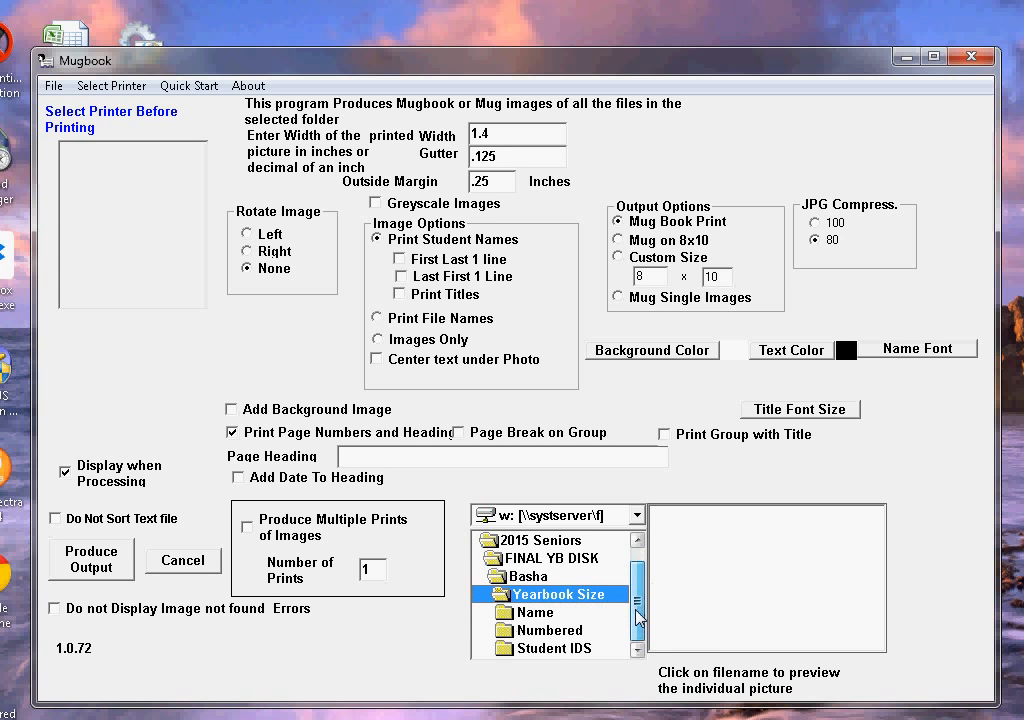
double_click(527, 633)
click(534, 648)
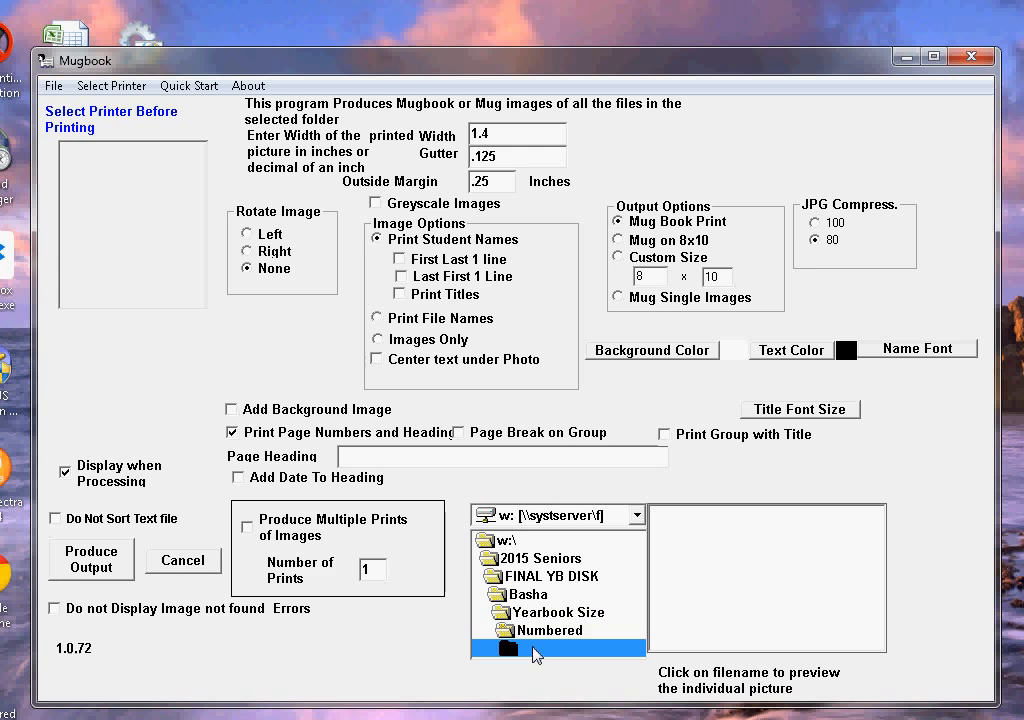
double_click(533, 650)
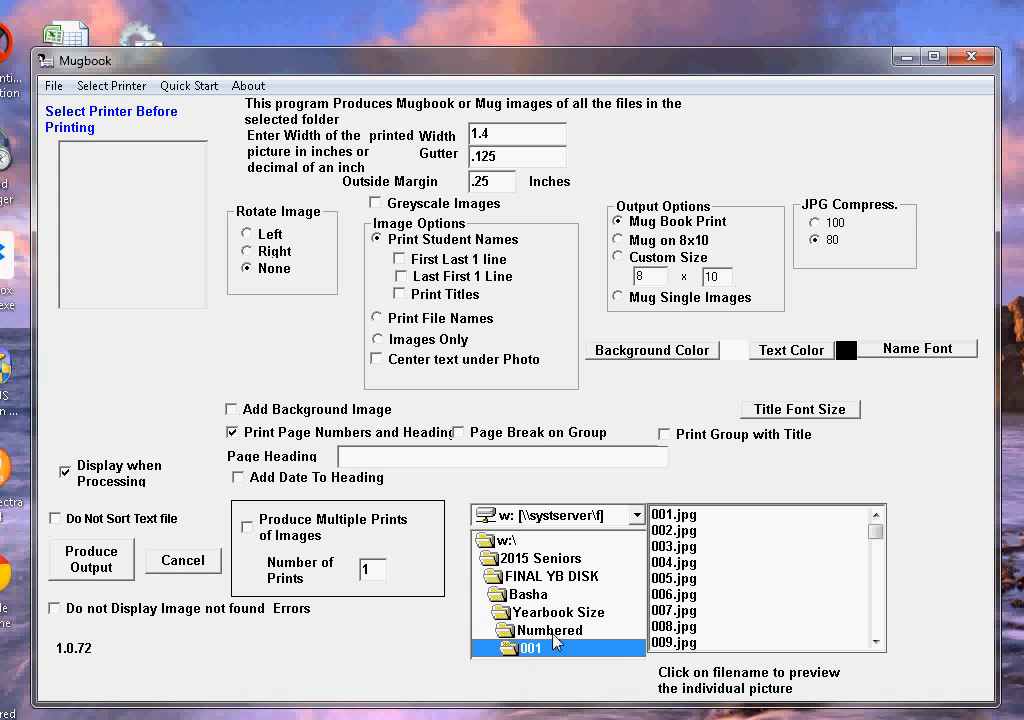
click(676, 516)
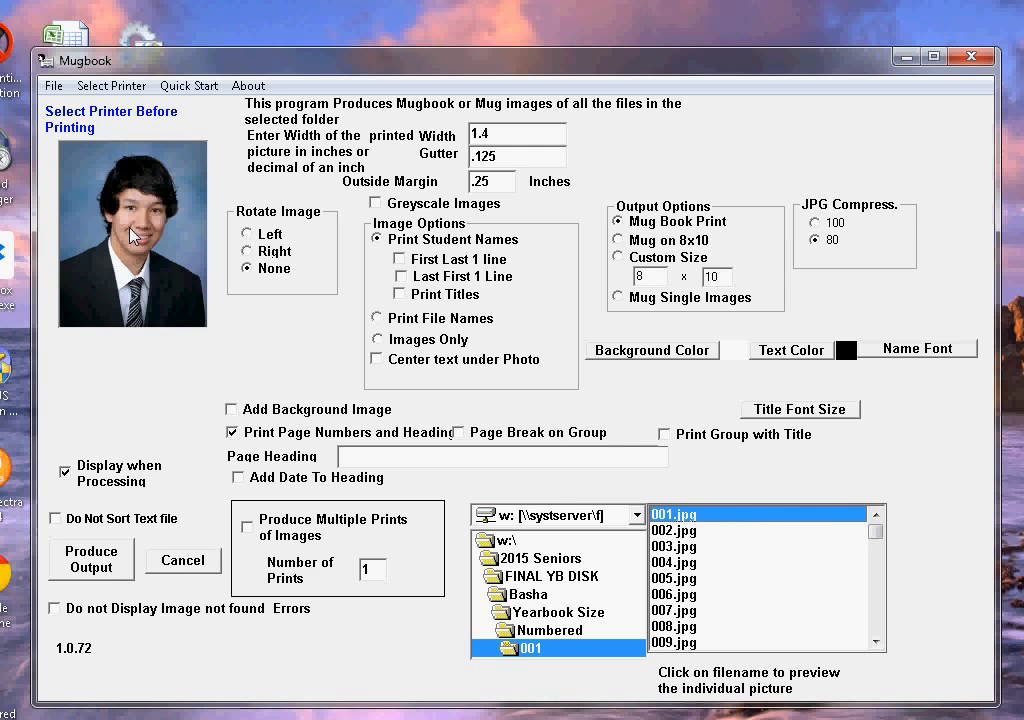
Step: Start importing a text file and set the field separator to Tab
click(53, 87)
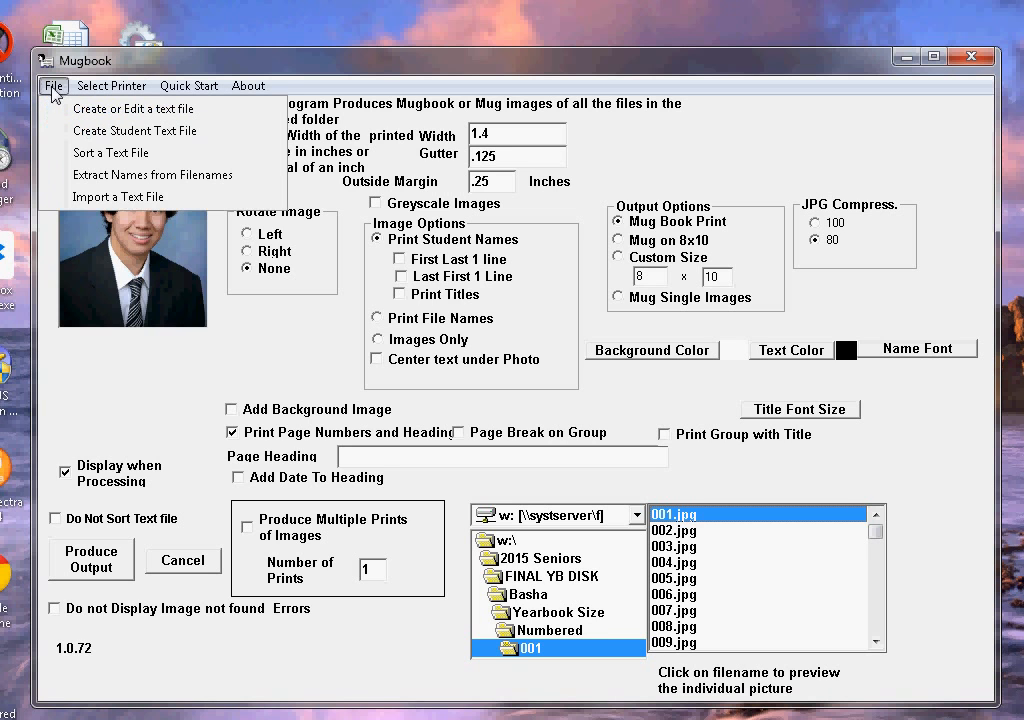
click(112, 199)
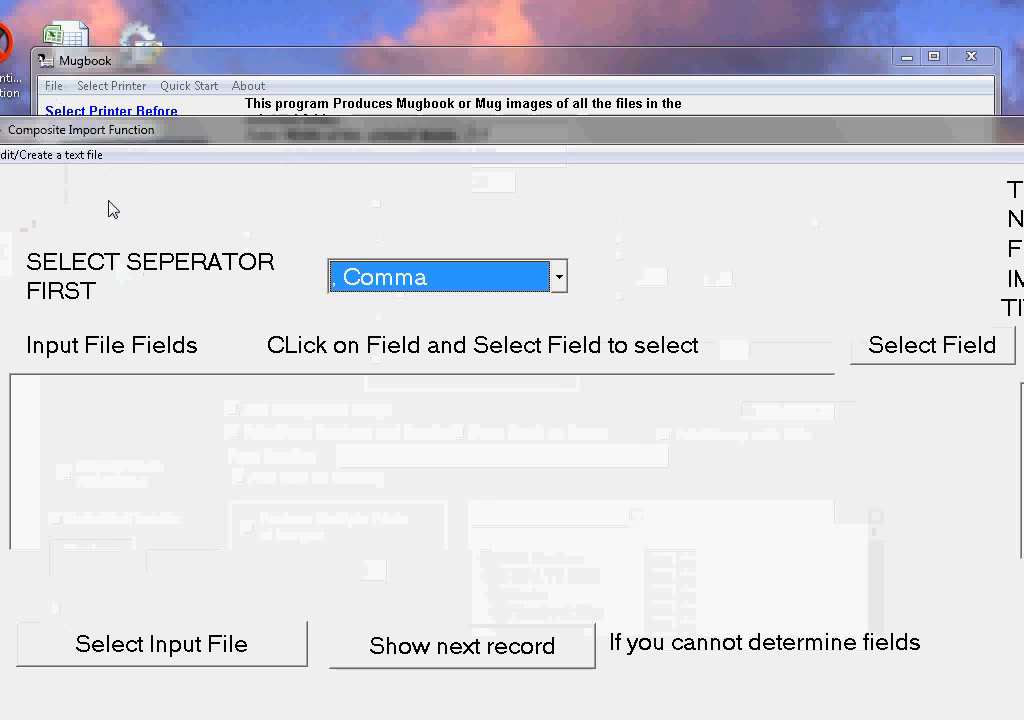
click(560, 281)
click(525, 343)
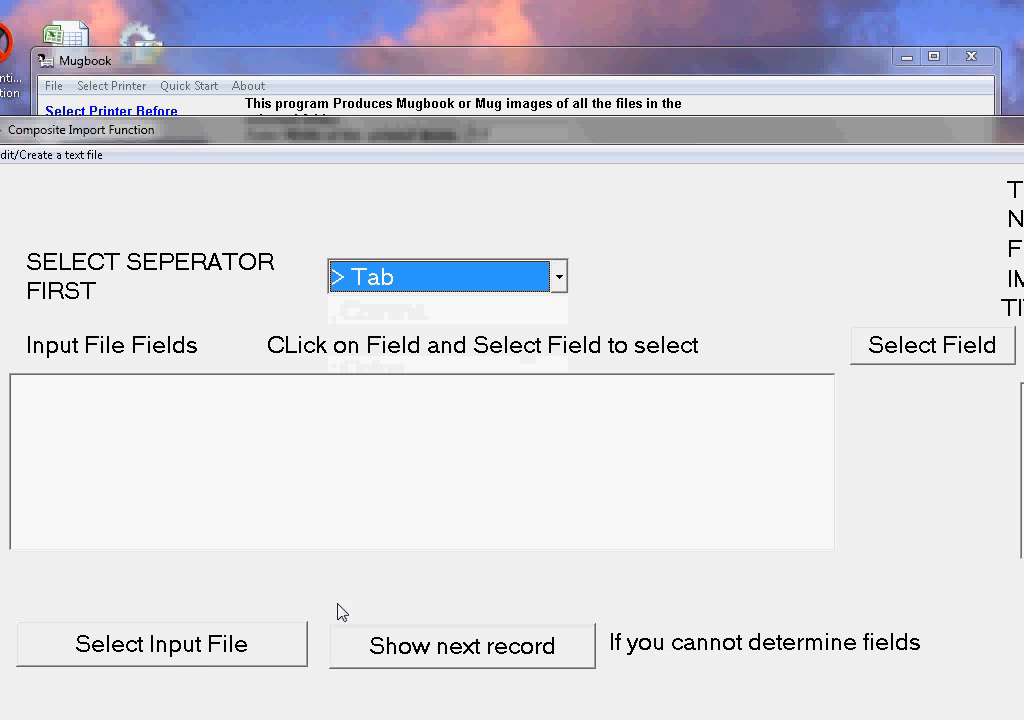
Step: Load Index.txt from W:\2015 Seniors\FINAL YB DISK\Basha\Yearbook Size\Numbered as the import's input file
click(205, 648)
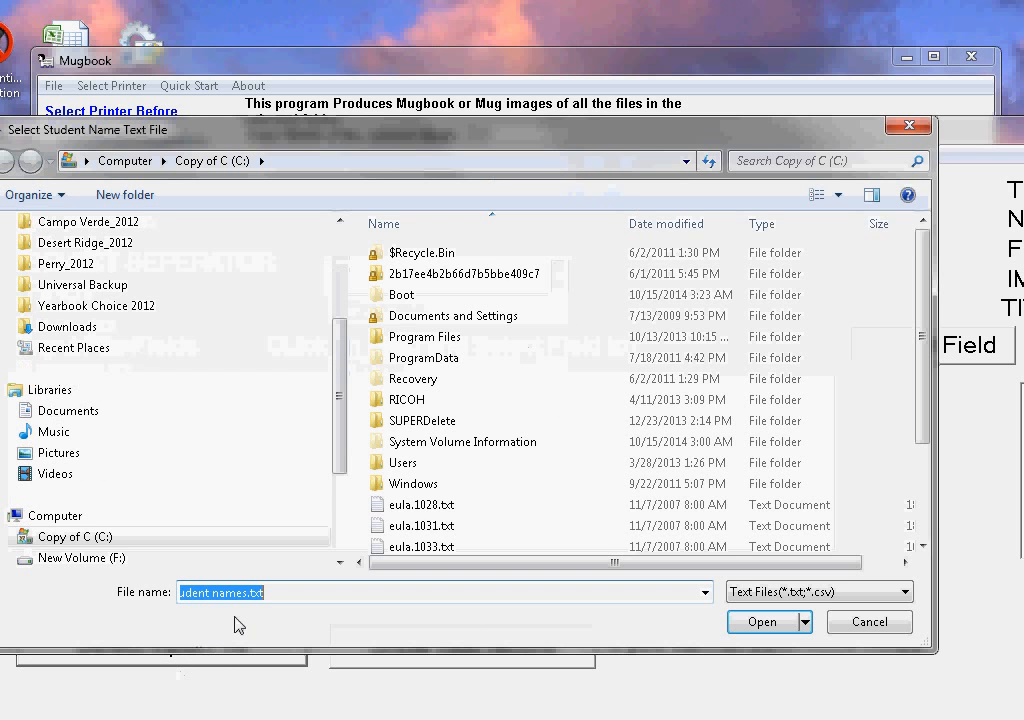
drag(340, 405, 338, 457)
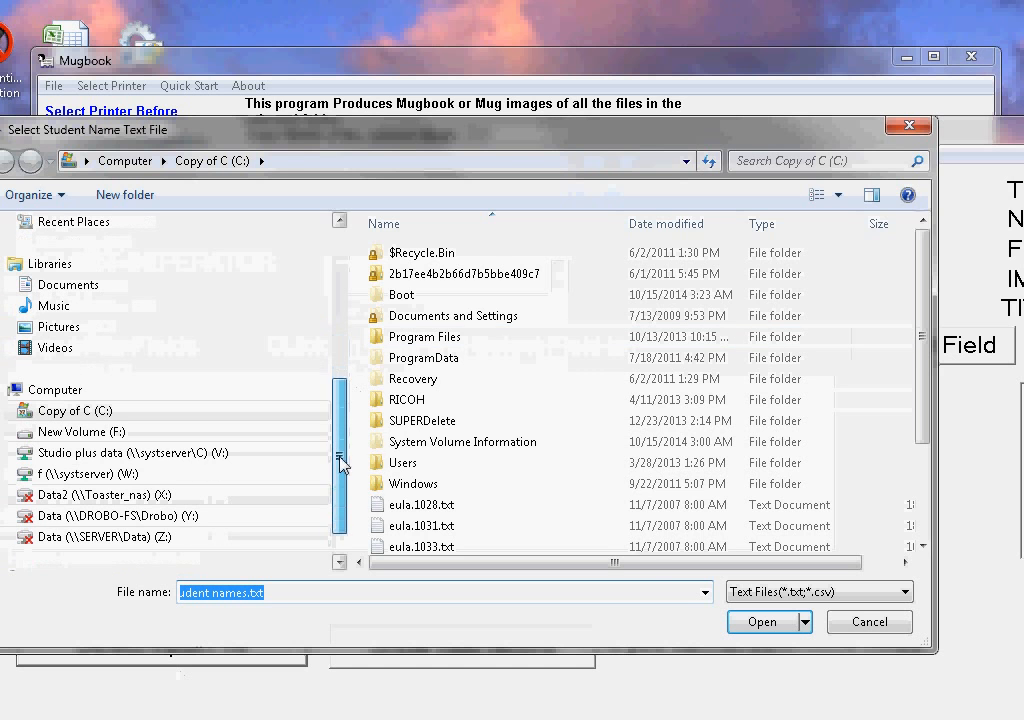
click(130, 474)
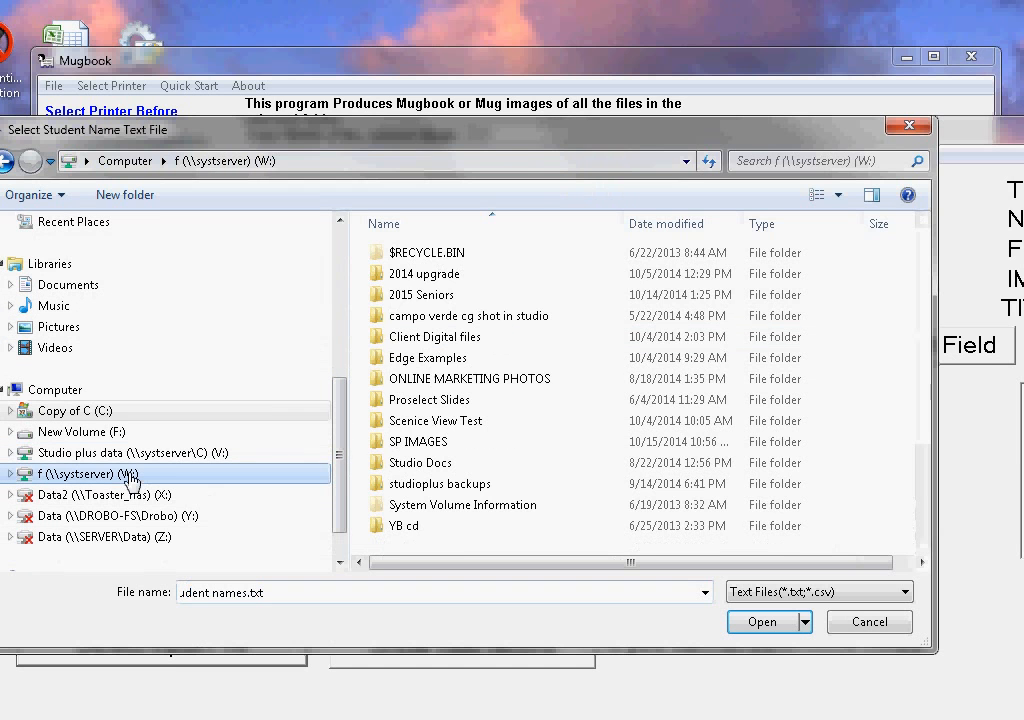
double_click(453, 296)
double_click(450, 359)
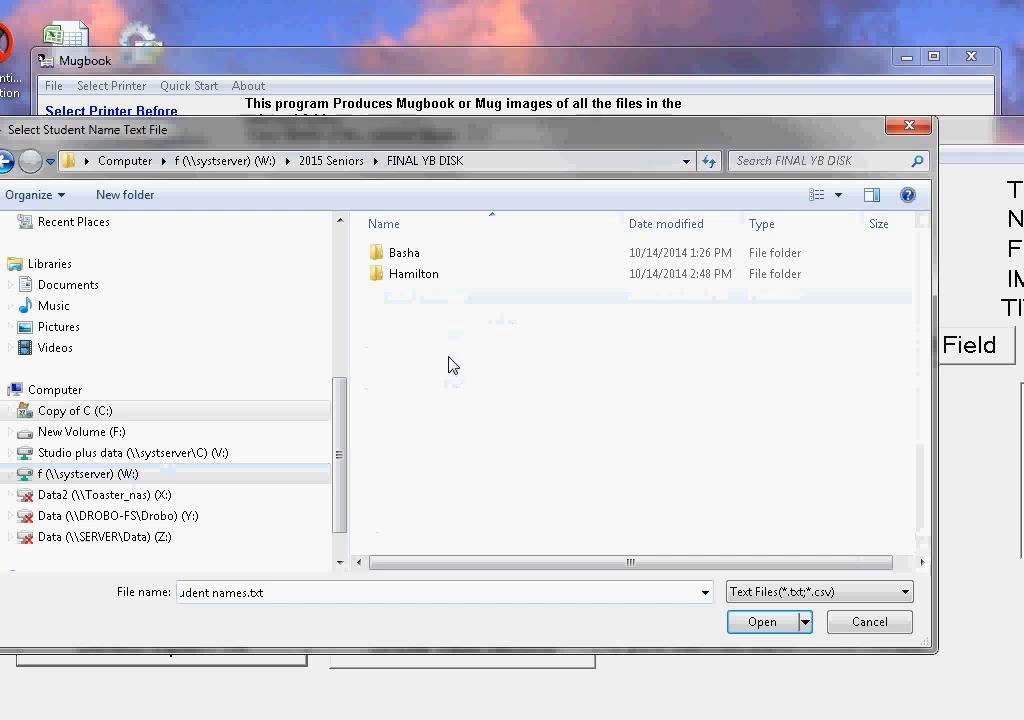
click(381, 256)
double_click(381, 256)
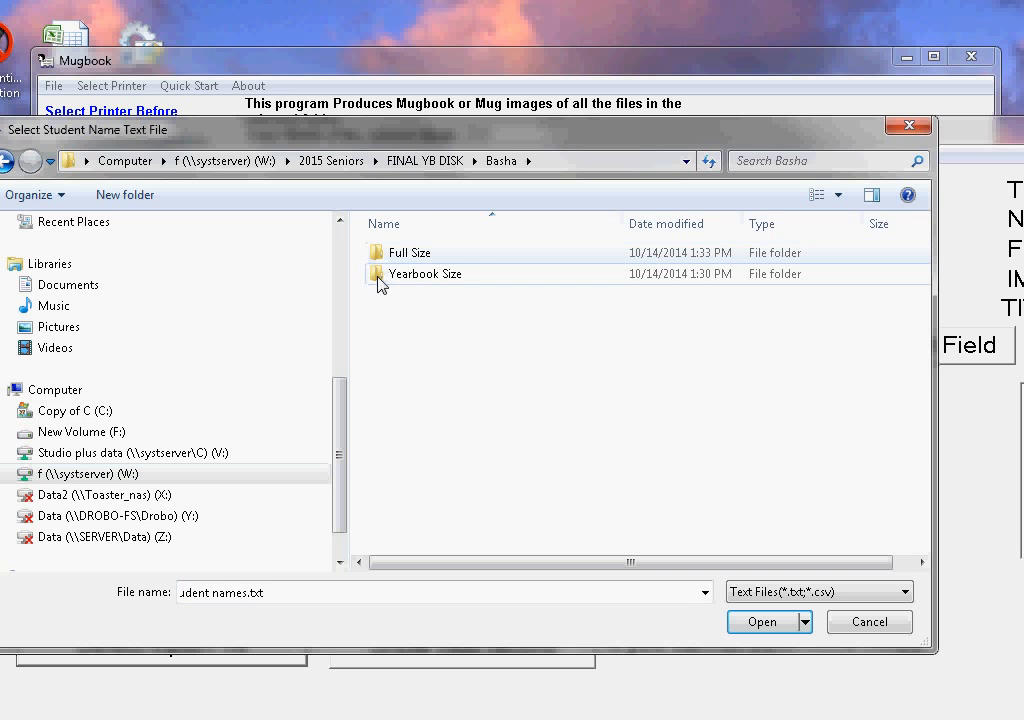
double_click(380, 279)
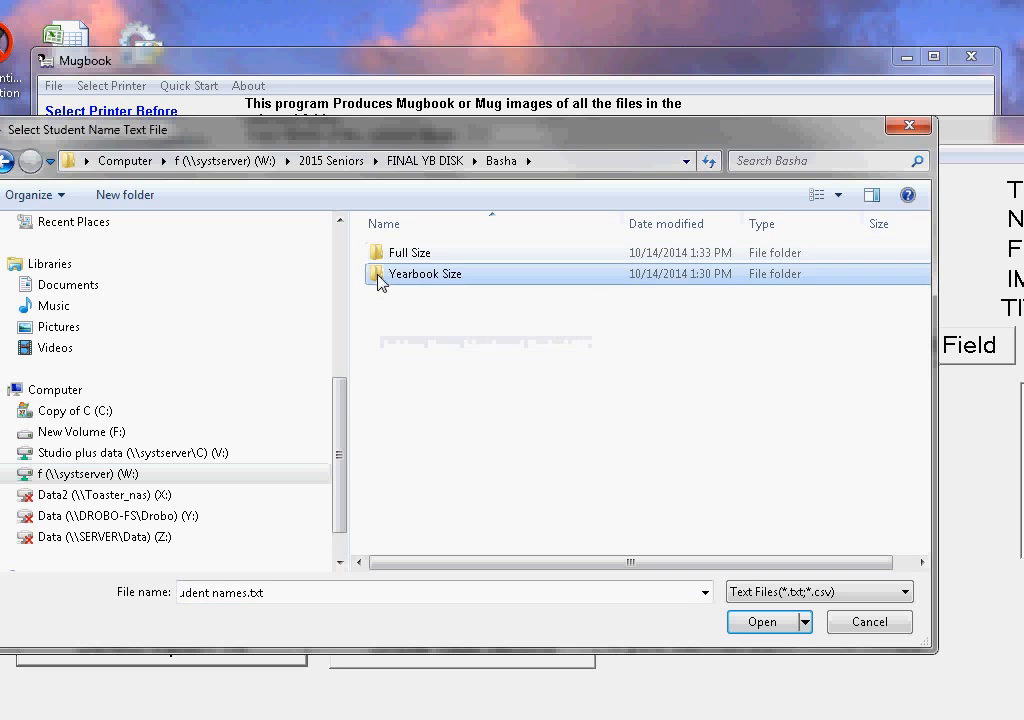
click(373, 279)
double_click(373, 279)
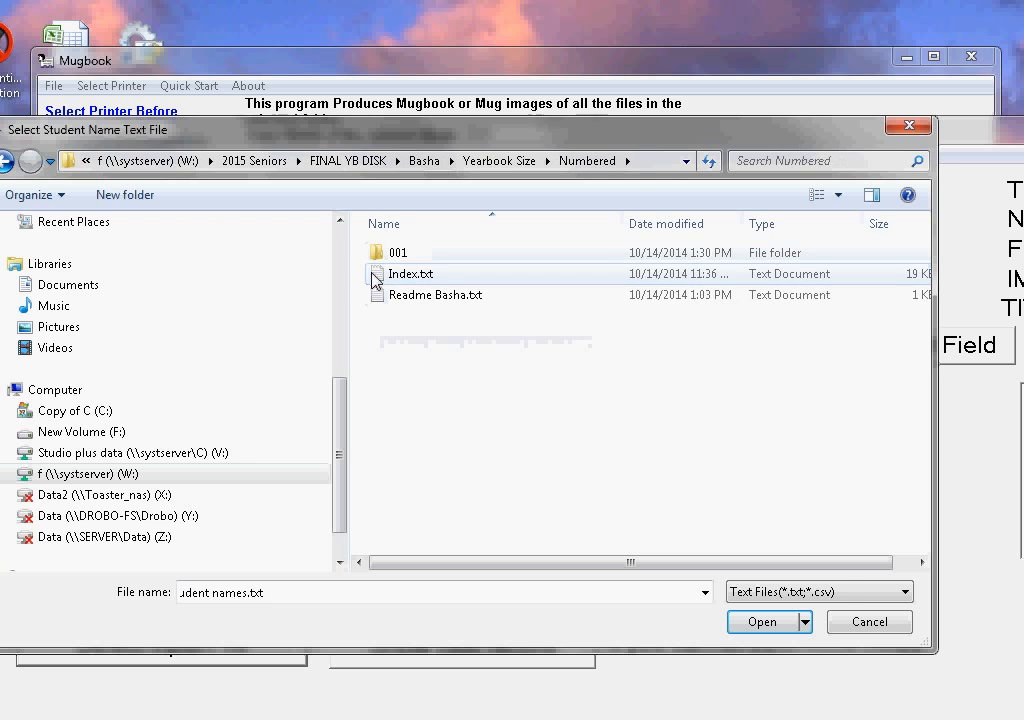
click(398, 276)
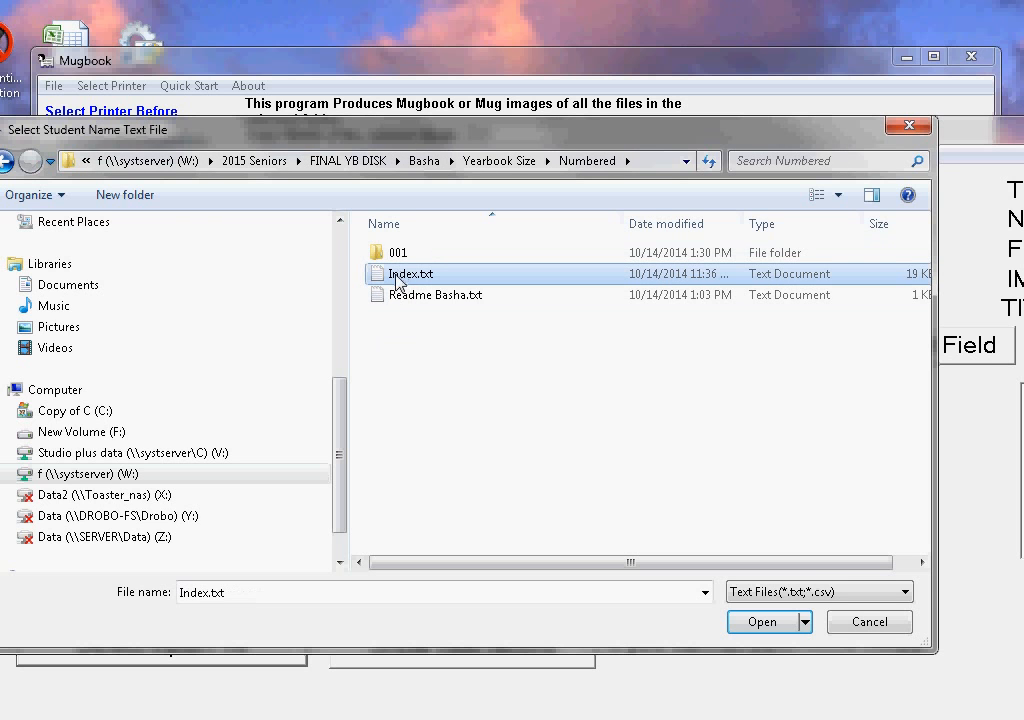
click(761, 624)
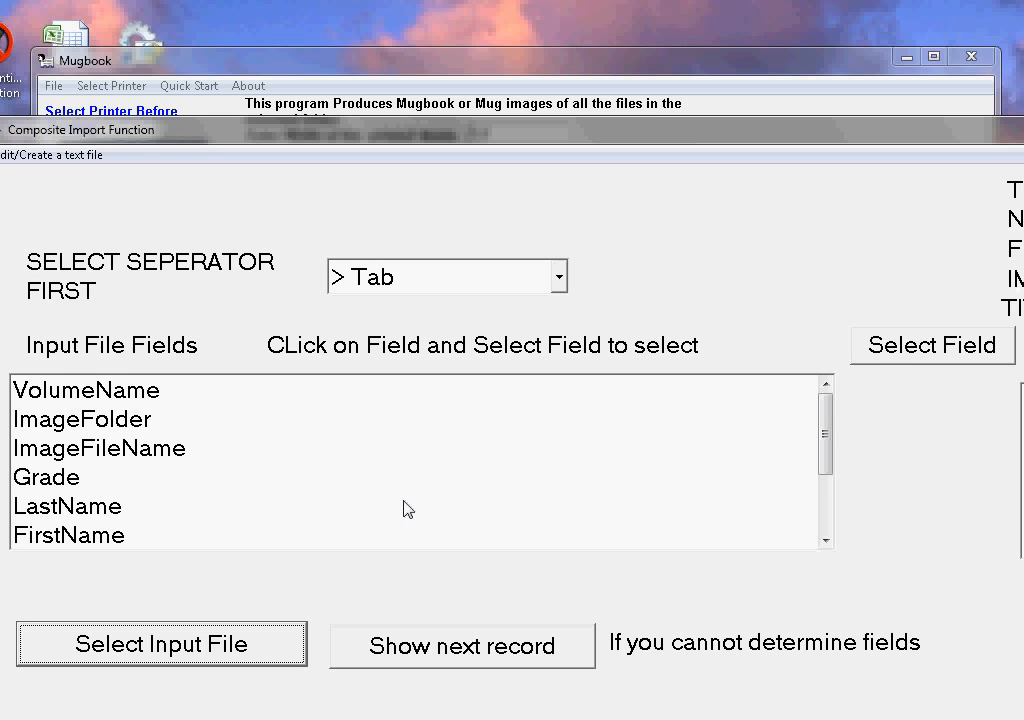
Step: Add LastName as the first output field and bring the whole output field area of the import window into view
click(97, 513)
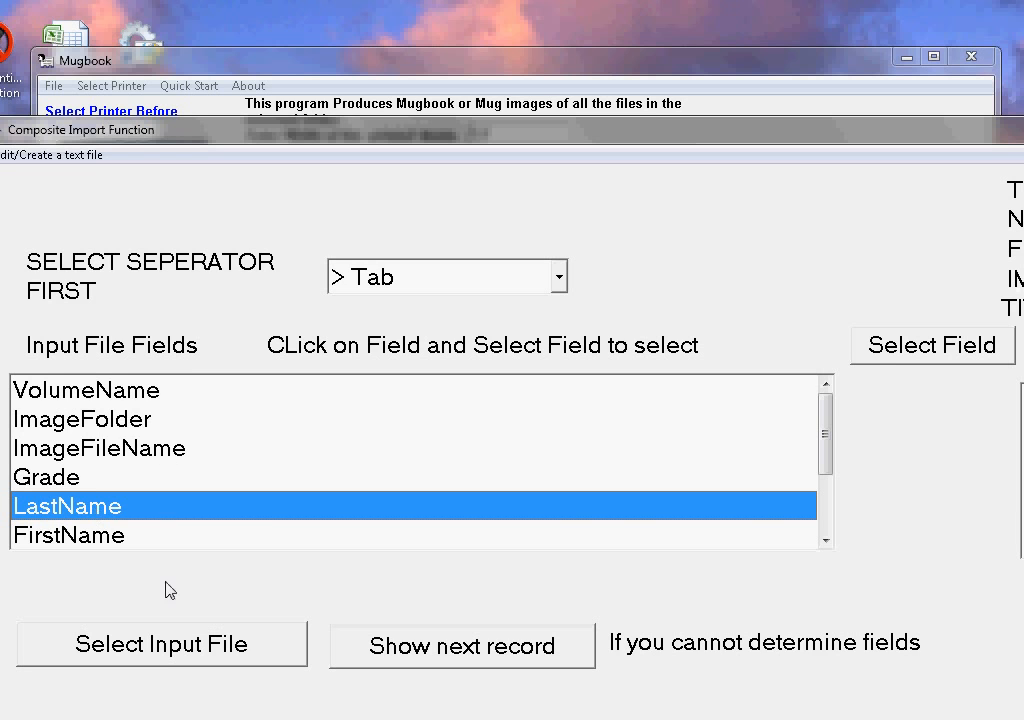
click(955, 348)
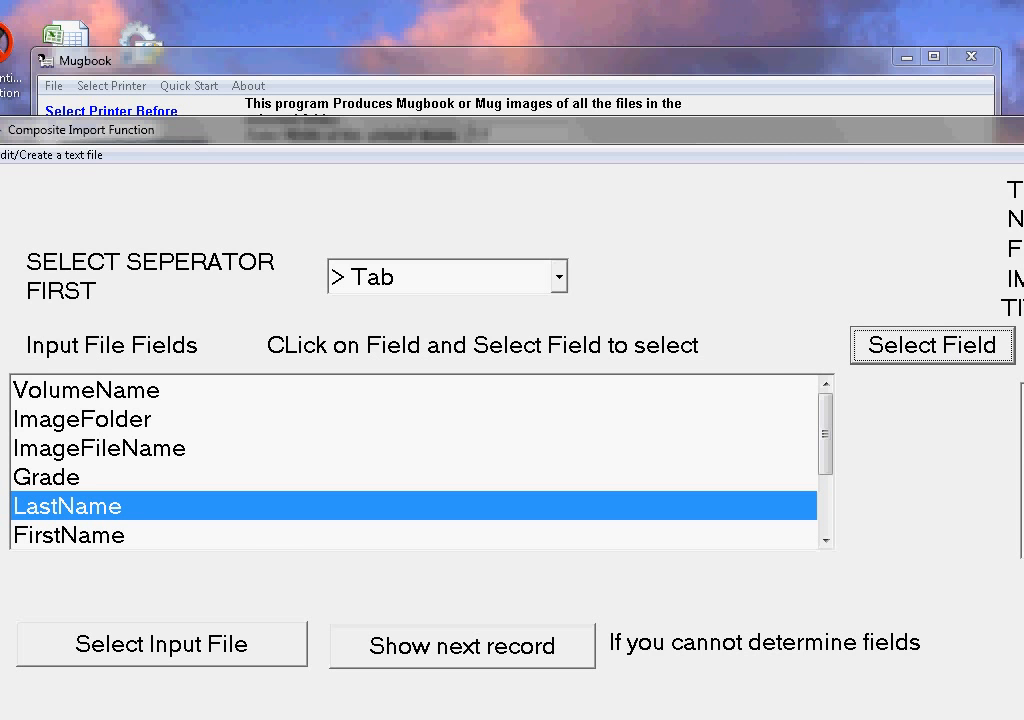
drag(983, 320, 930, 240)
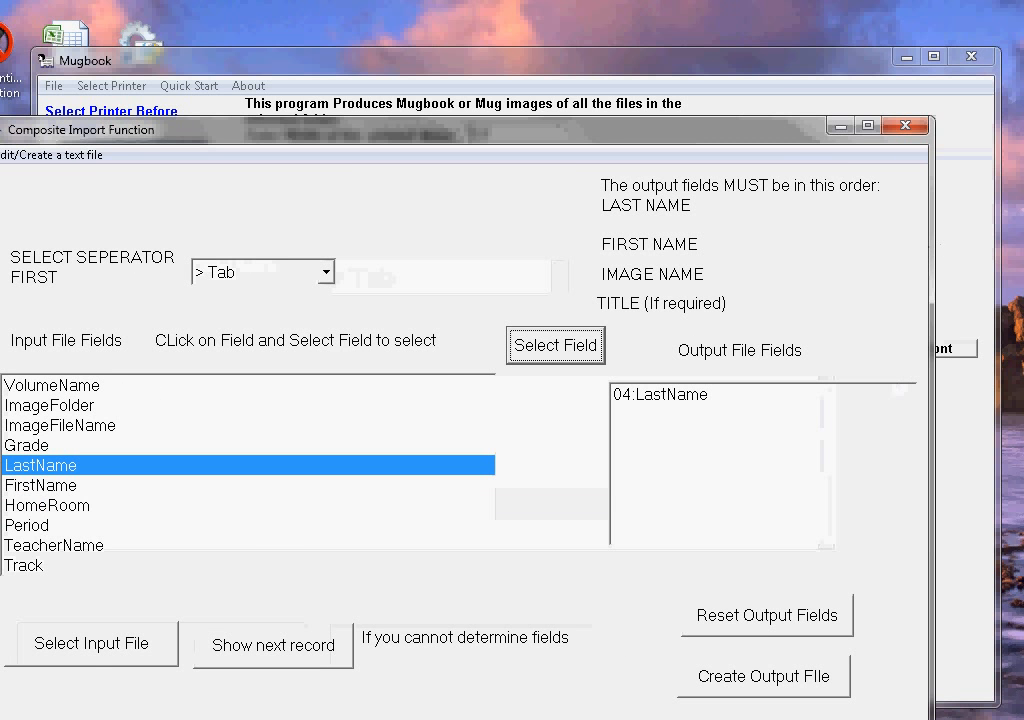
Step: Shrink the import window to fit on screen, clear its output fields, and add LastName again as the first one
drag(905, 719, 907, 646)
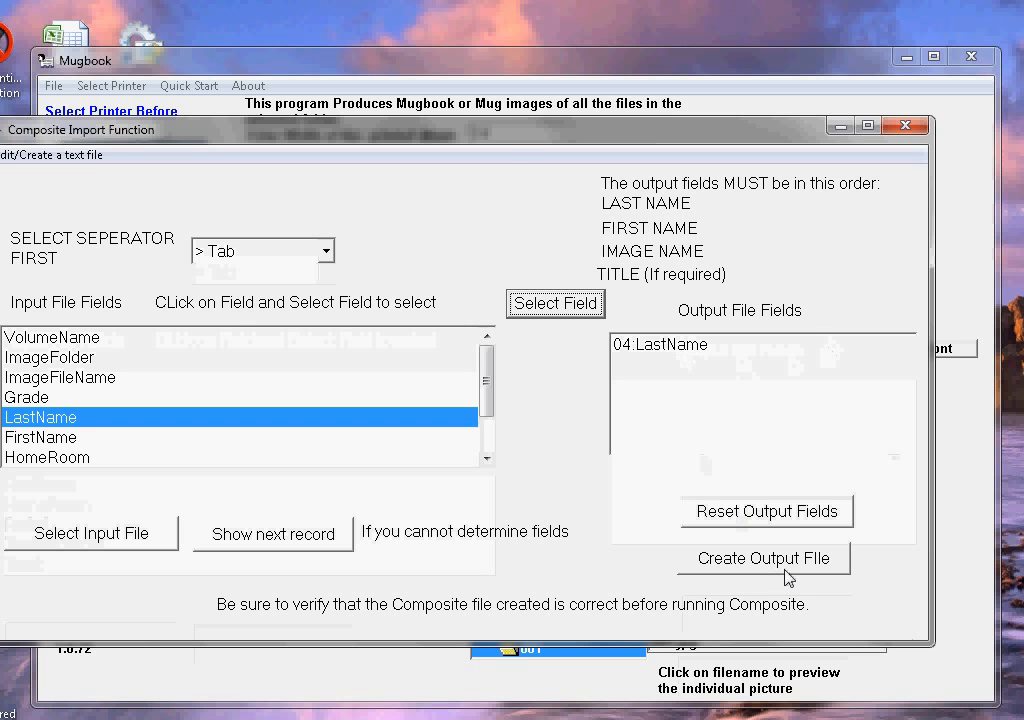
click(778, 516)
drag(510, 147, 557, 146)
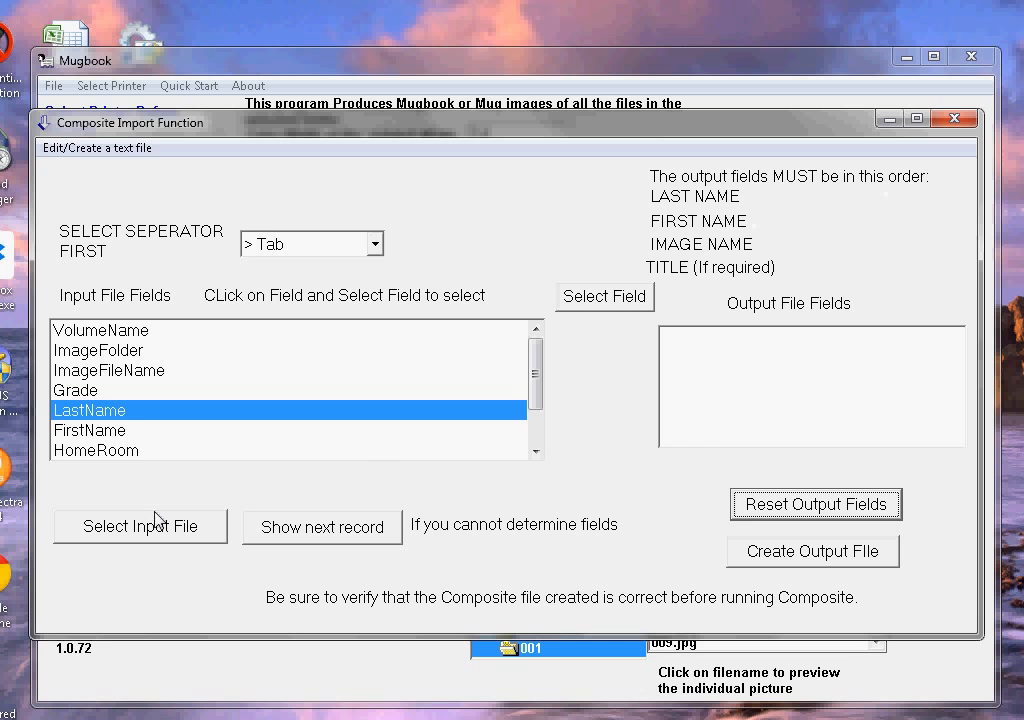
click(137, 410)
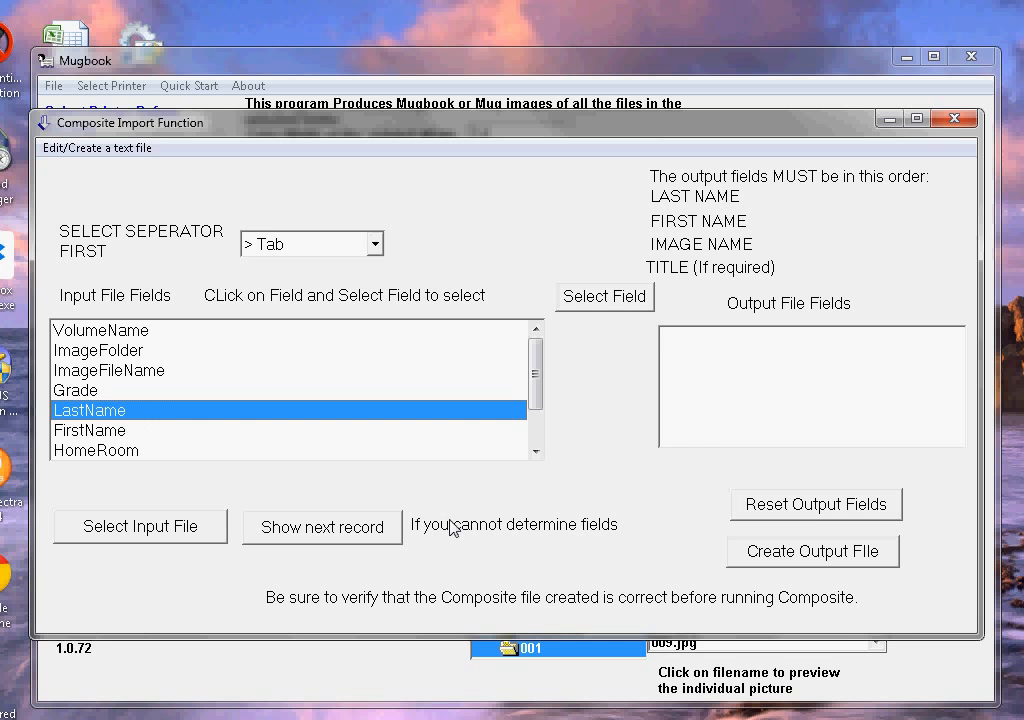
click(599, 302)
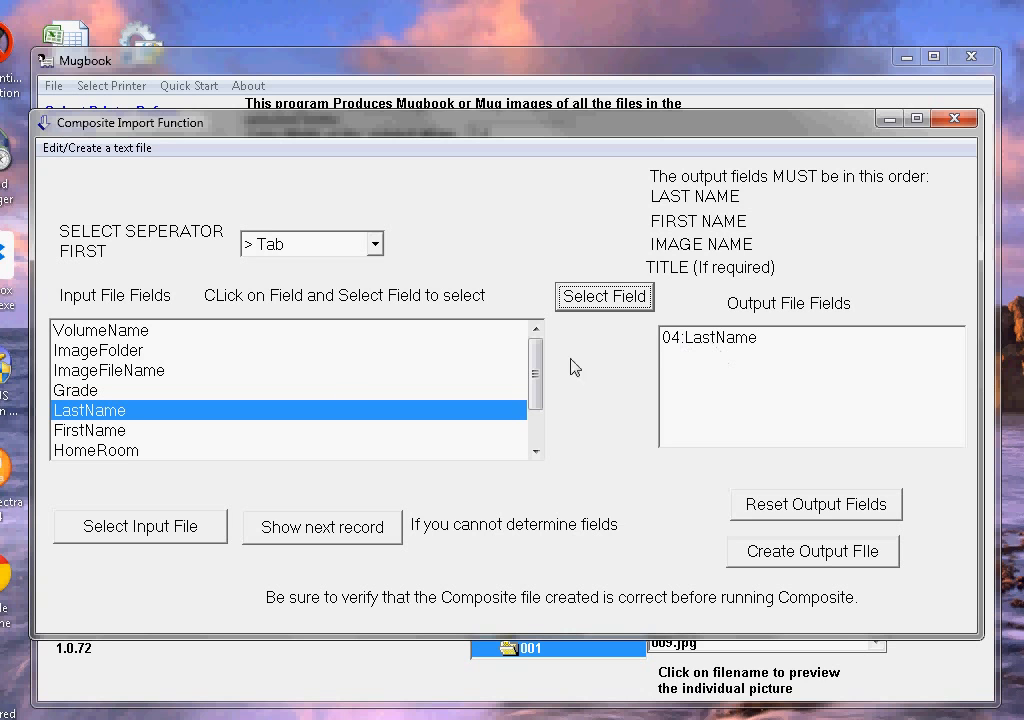
Step: Add FirstName, ImageFileName and Grade, in that order, to the output file fields
click(130, 432)
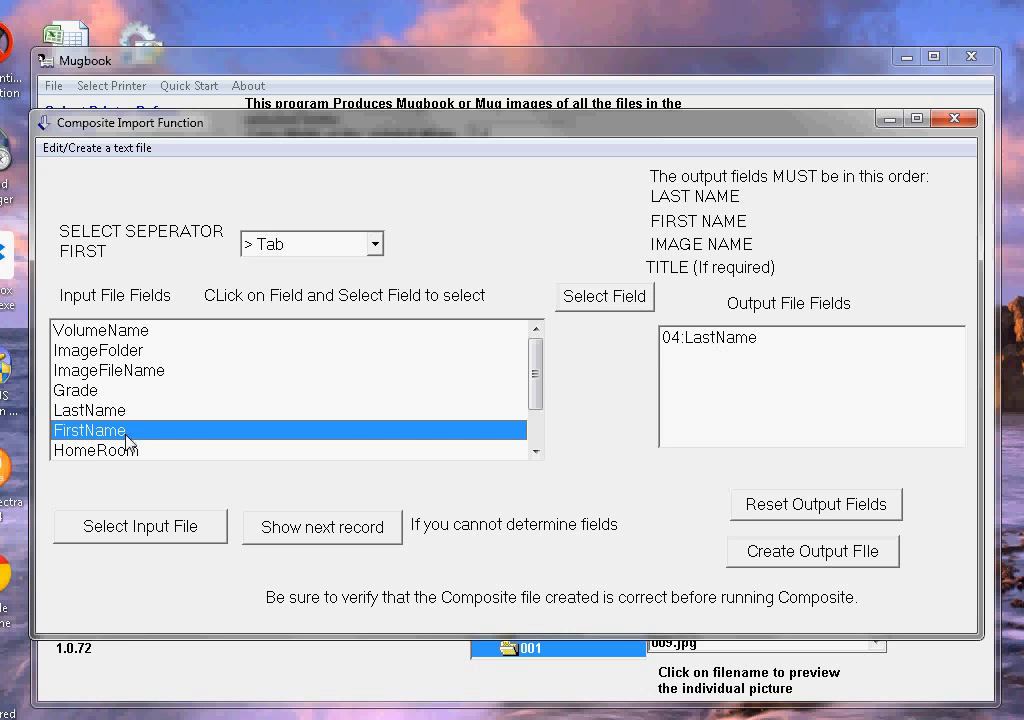
click(623, 303)
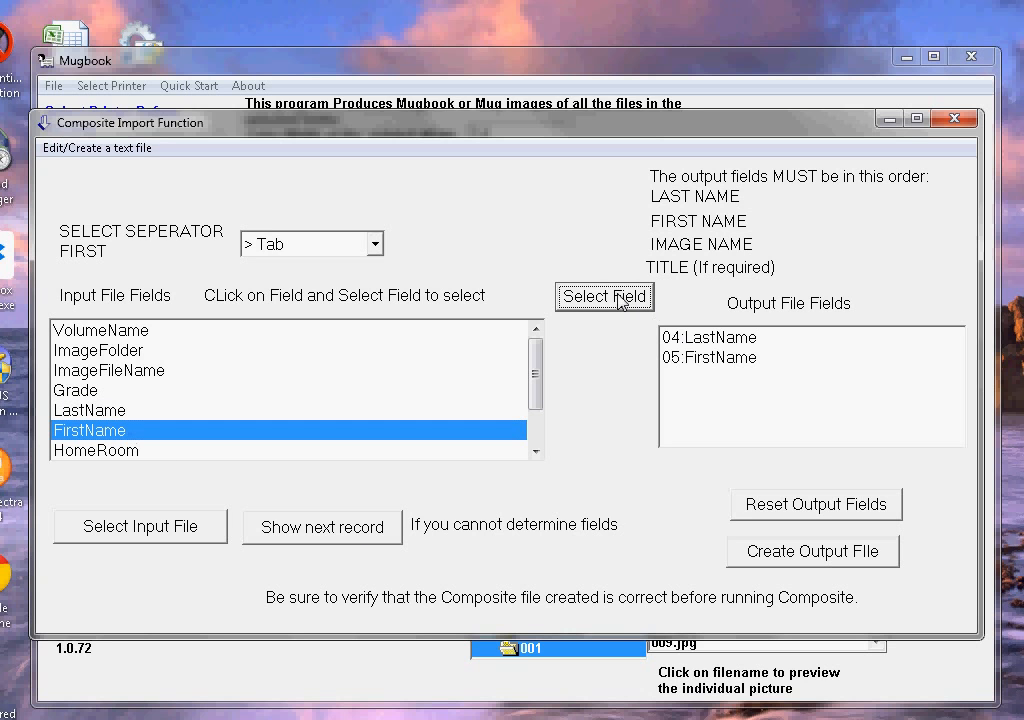
click(122, 371)
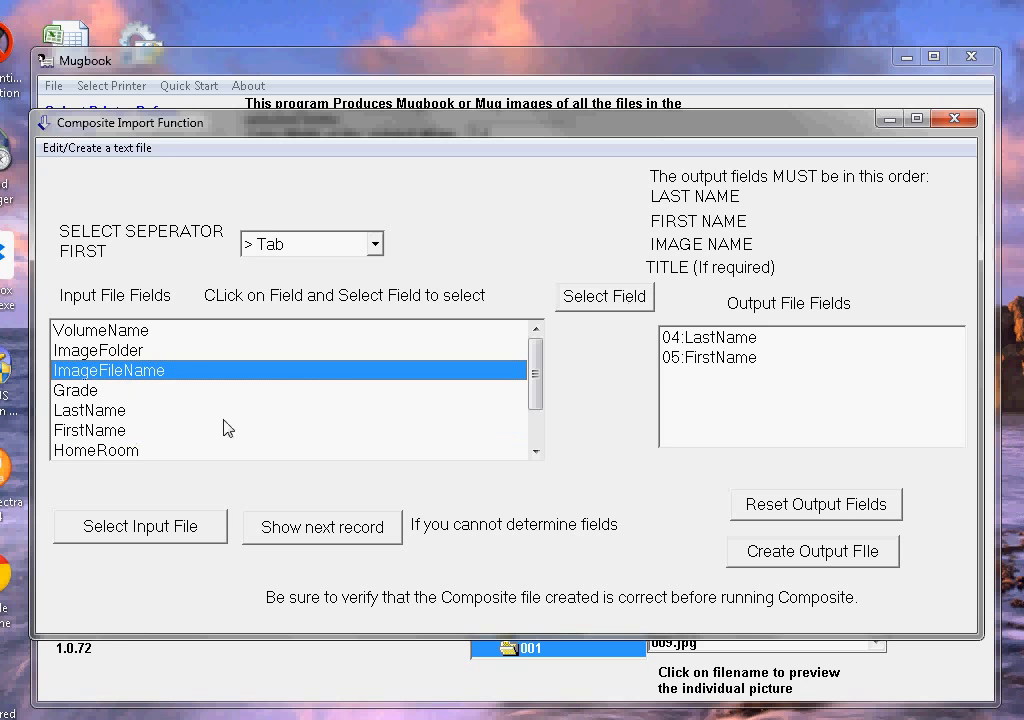
click(606, 300)
click(68, 391)
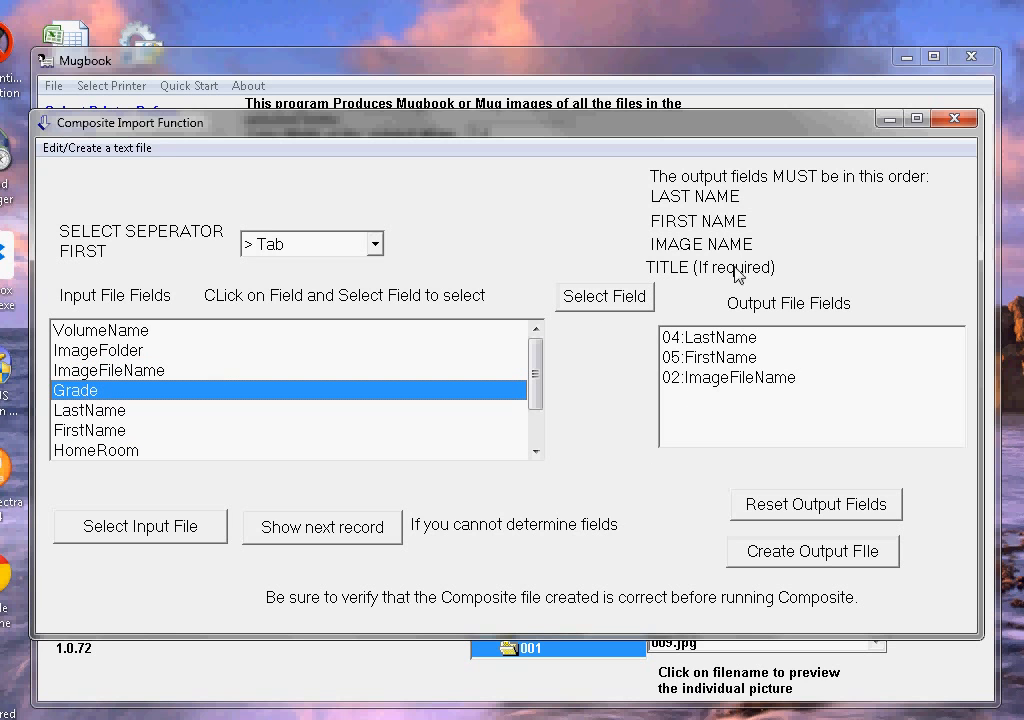
click(596, 305)
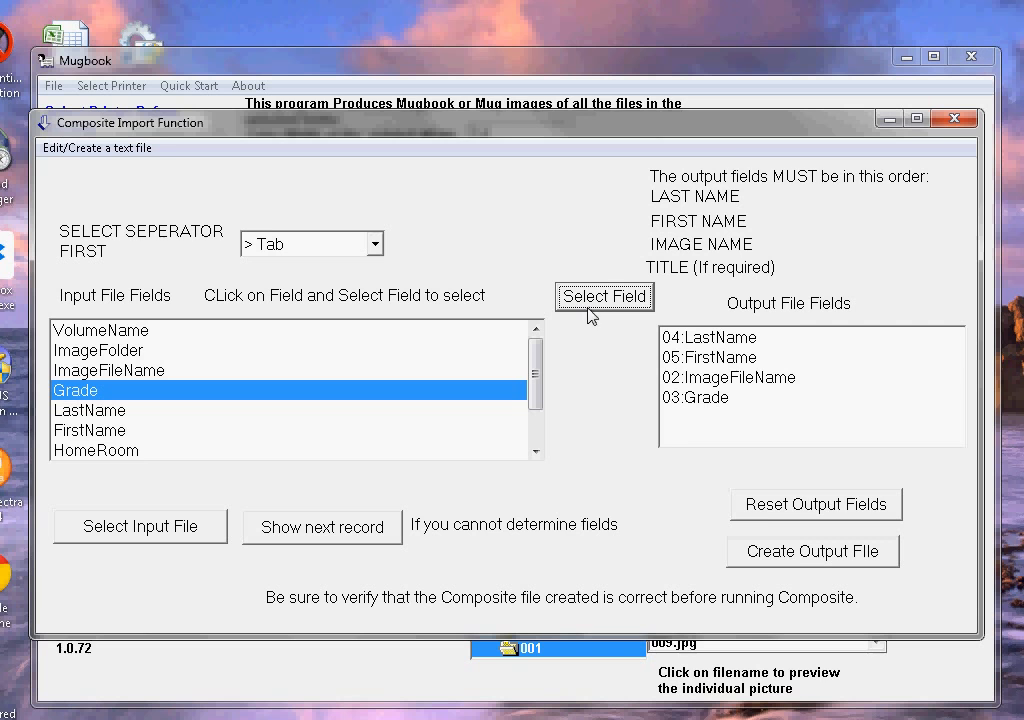
Step: Create the output file as Composite.txt in W:\2015 Seniors\FINAL YB DISK\Basha\Yearbook Size\Numbered, choosing to continue past the input warning
click(797, 563)
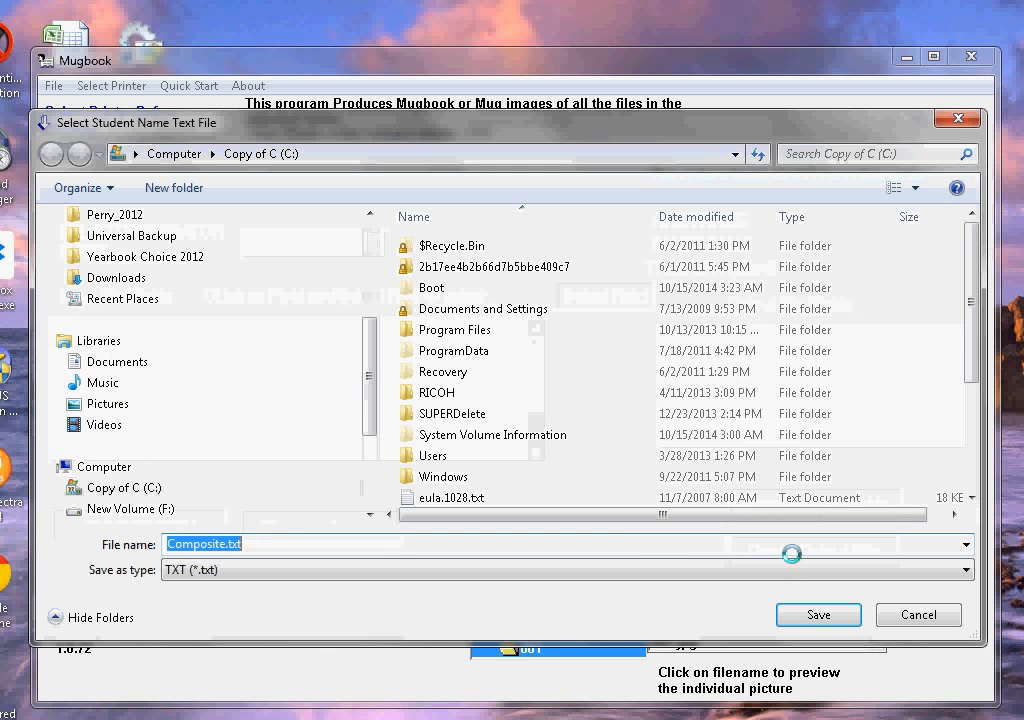
drag(369, 384, 295, 432)
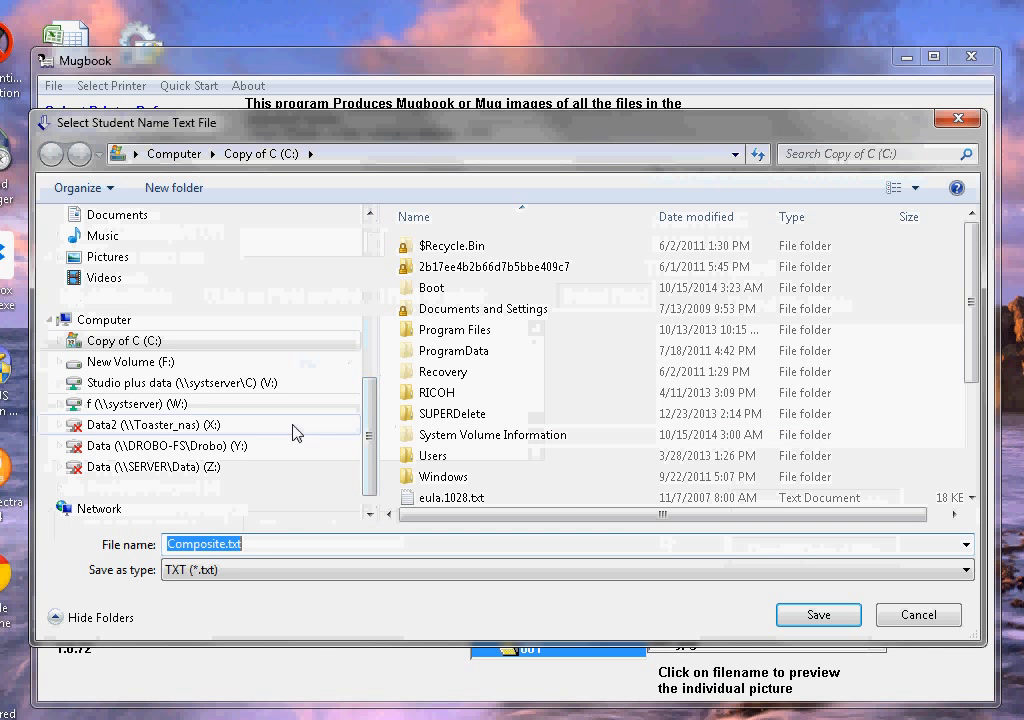
click(97, 408)
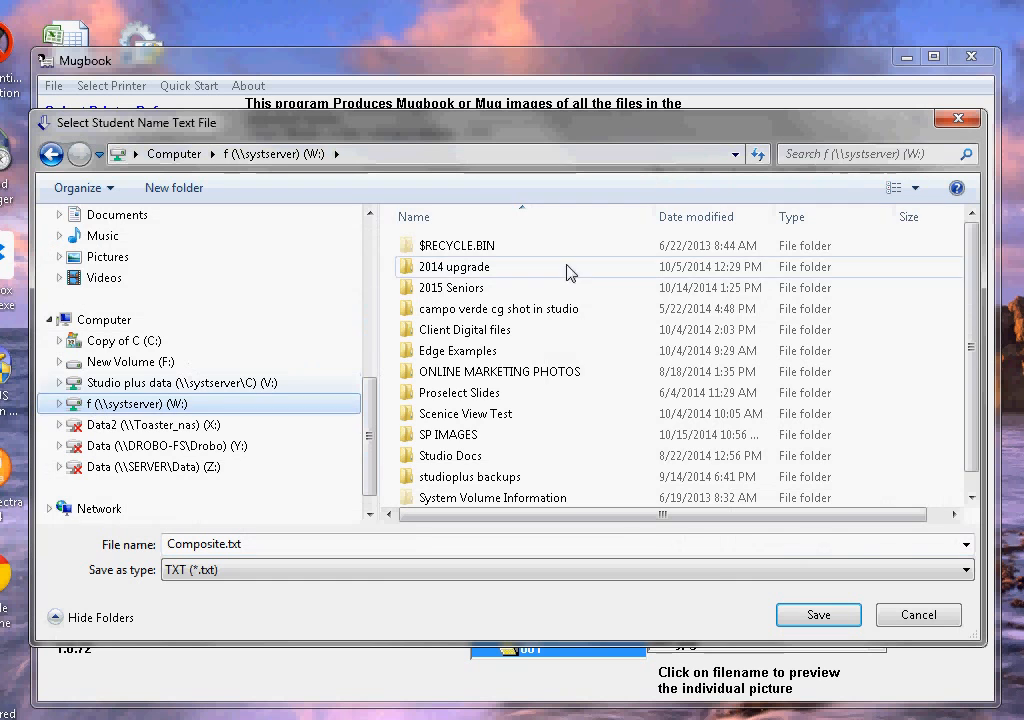
double_click(497, 290)
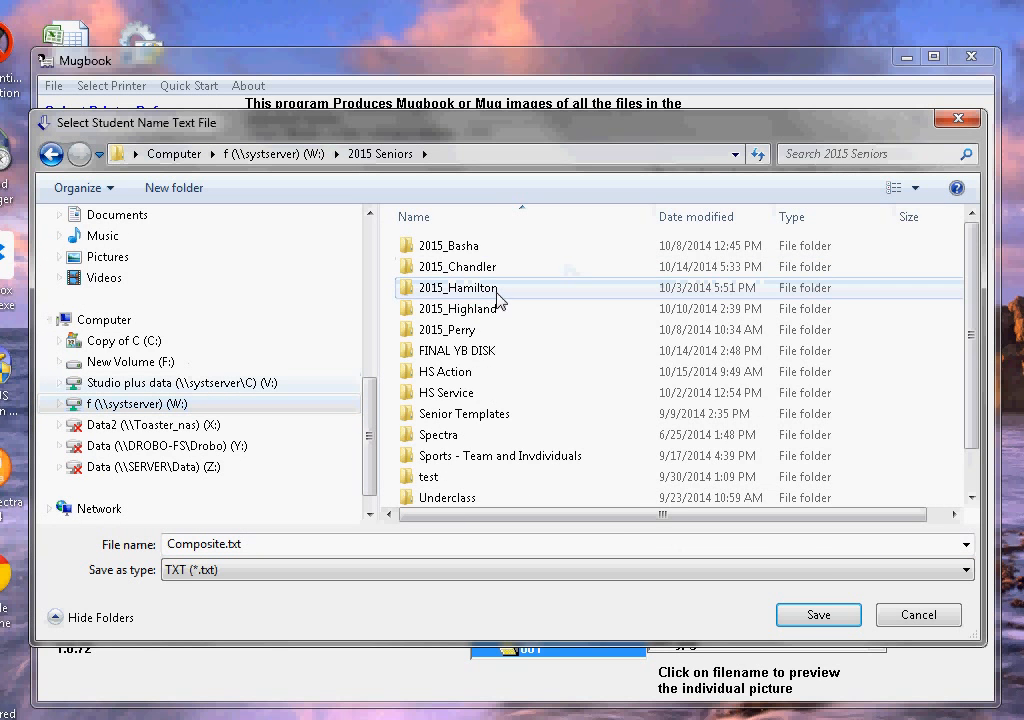
double_click(487, 351)
double_click(421, 245)
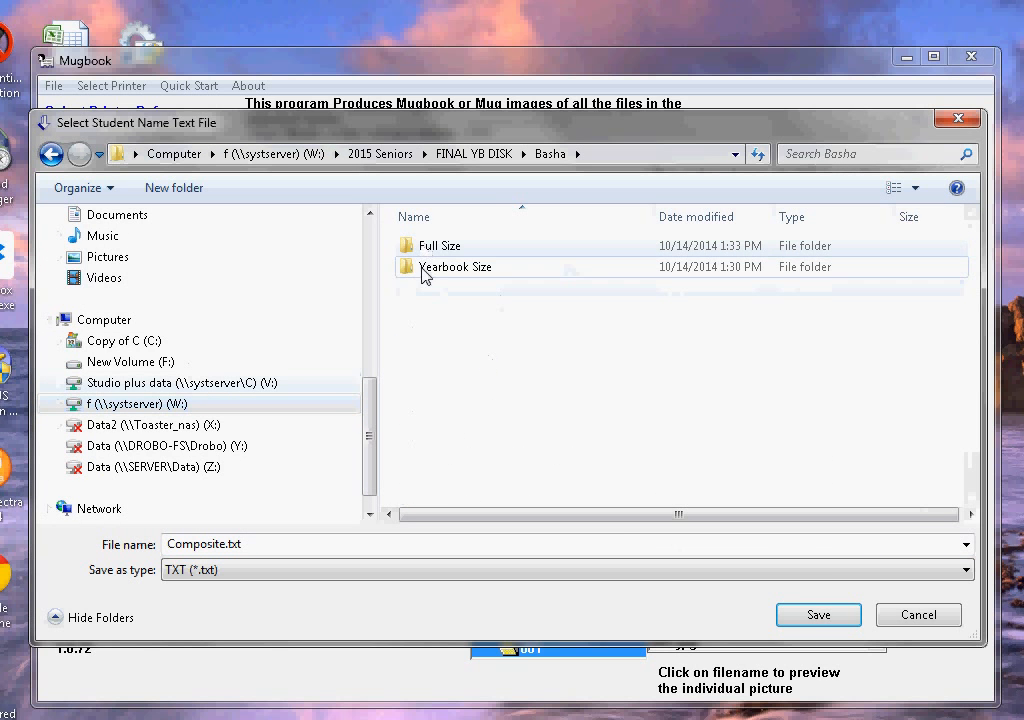
double_click(423, 267)
click(420, 272)
double_click(420, 272)
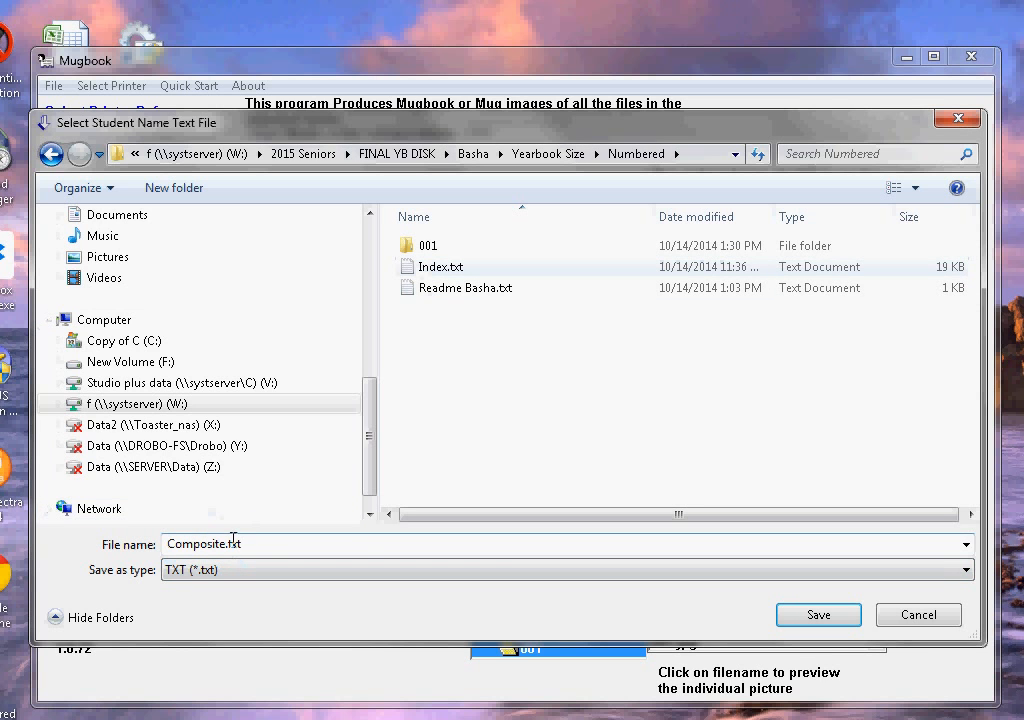
click(820, 617)
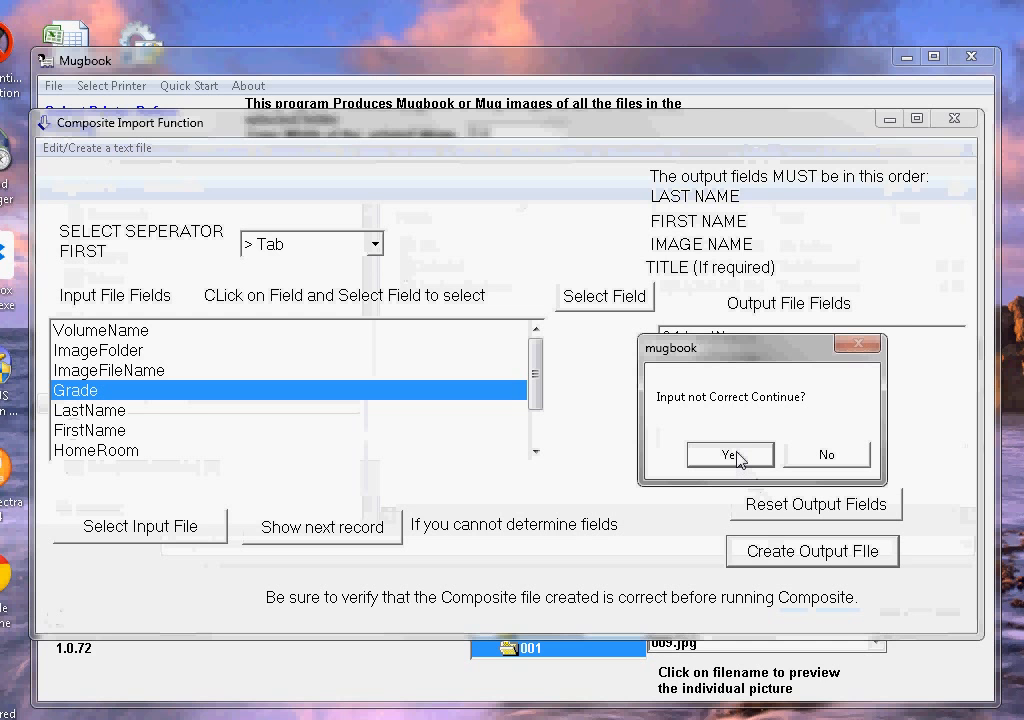
click(731, 455)
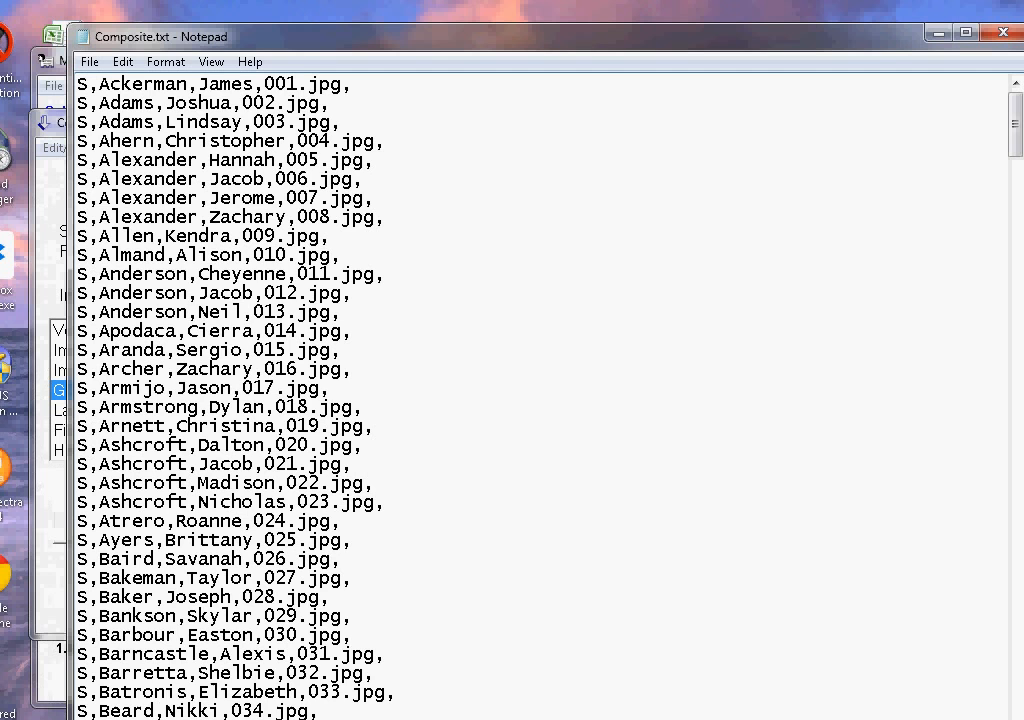
Step: Check the name and image lines in the generated Composite.txt, and close both the file and the import window
drag(1020, 716, 834, 652)
drag(512, 52, 576, 38)
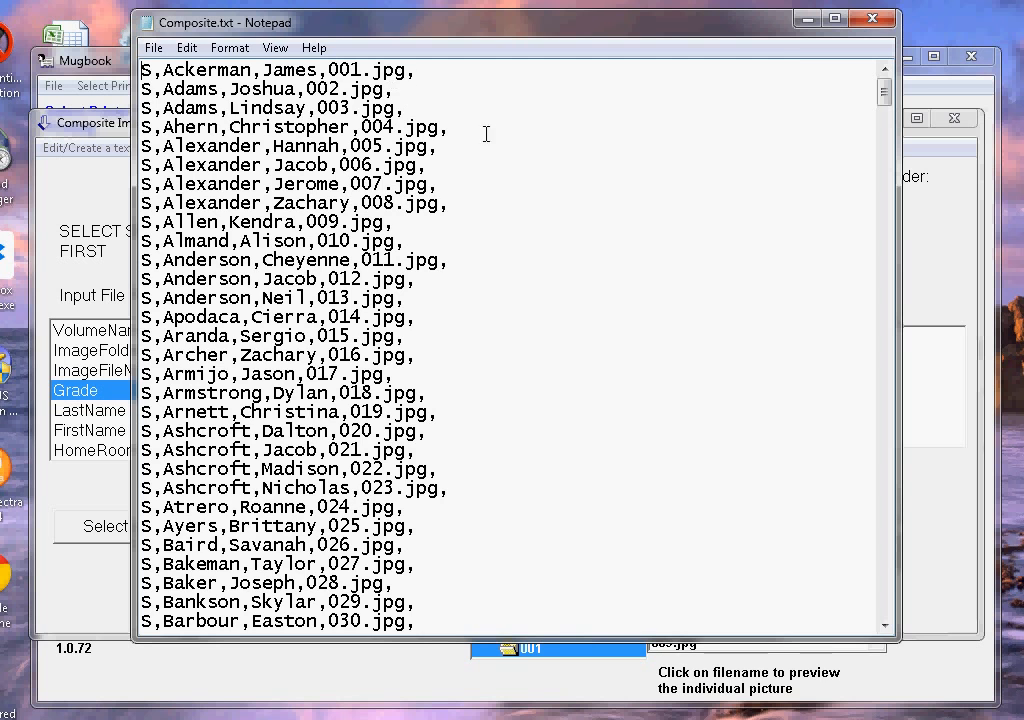
click(870, 18)
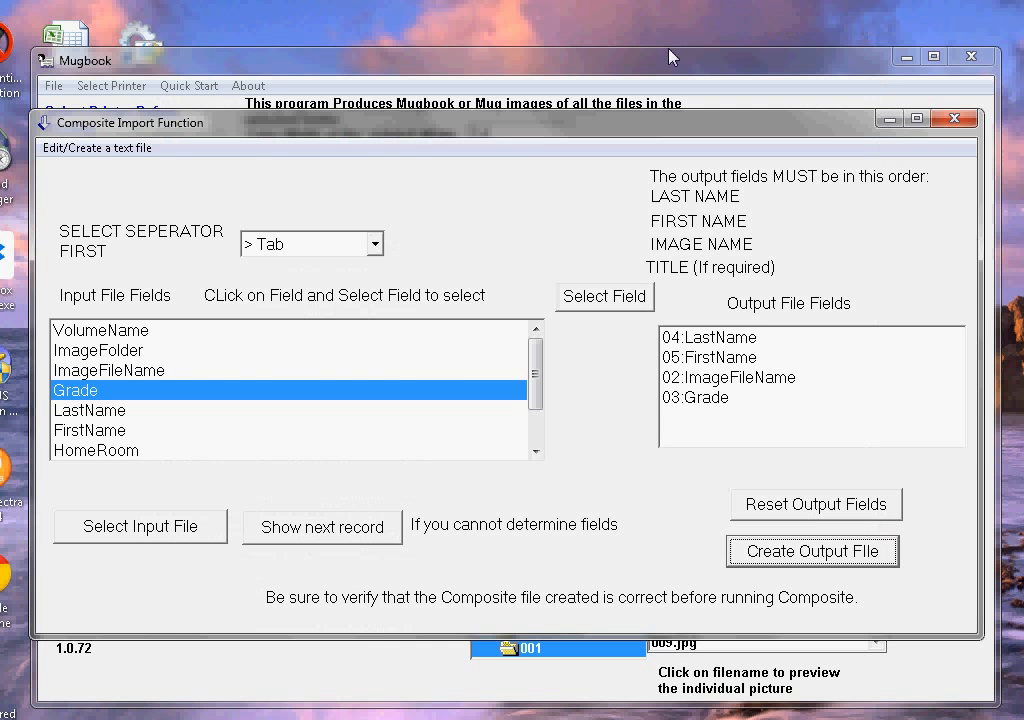
click(954, 121)
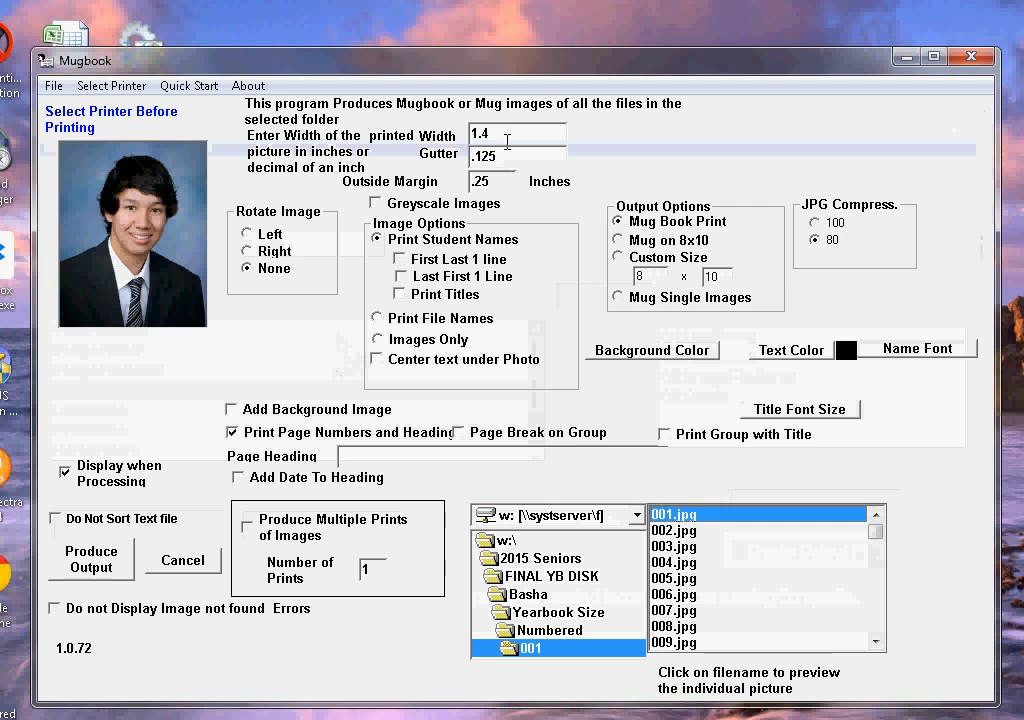
Step: Set the printed picture width to 1.0 inch and print names as Last First on 1 line, centered under the photo
key(BackSpace)
key(BackSpace)
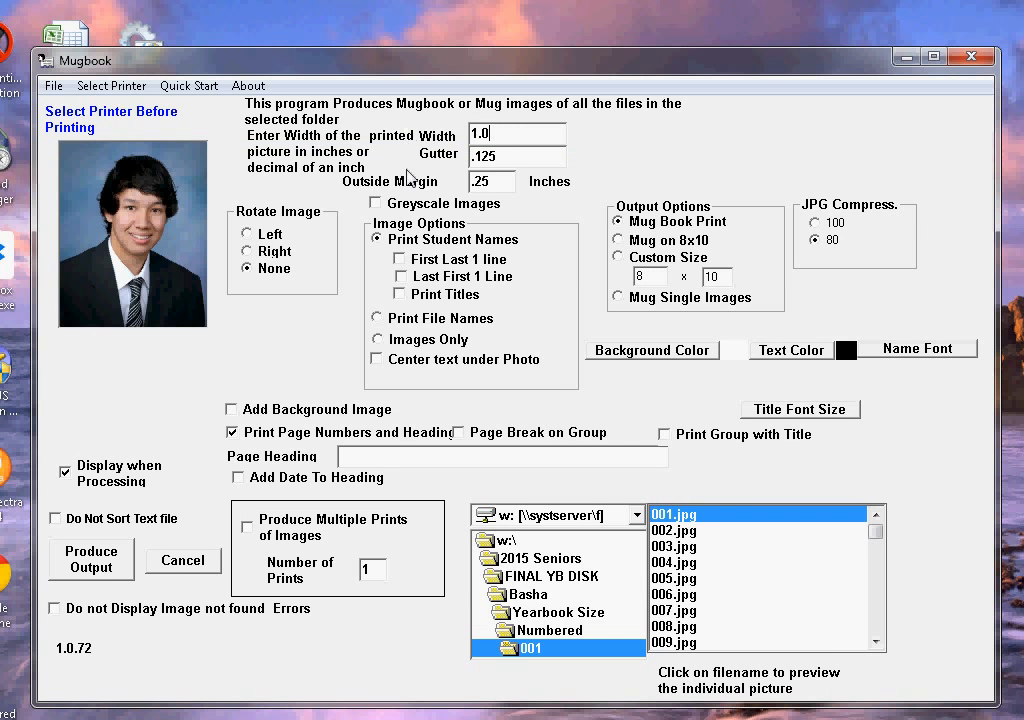
click(400, 277)
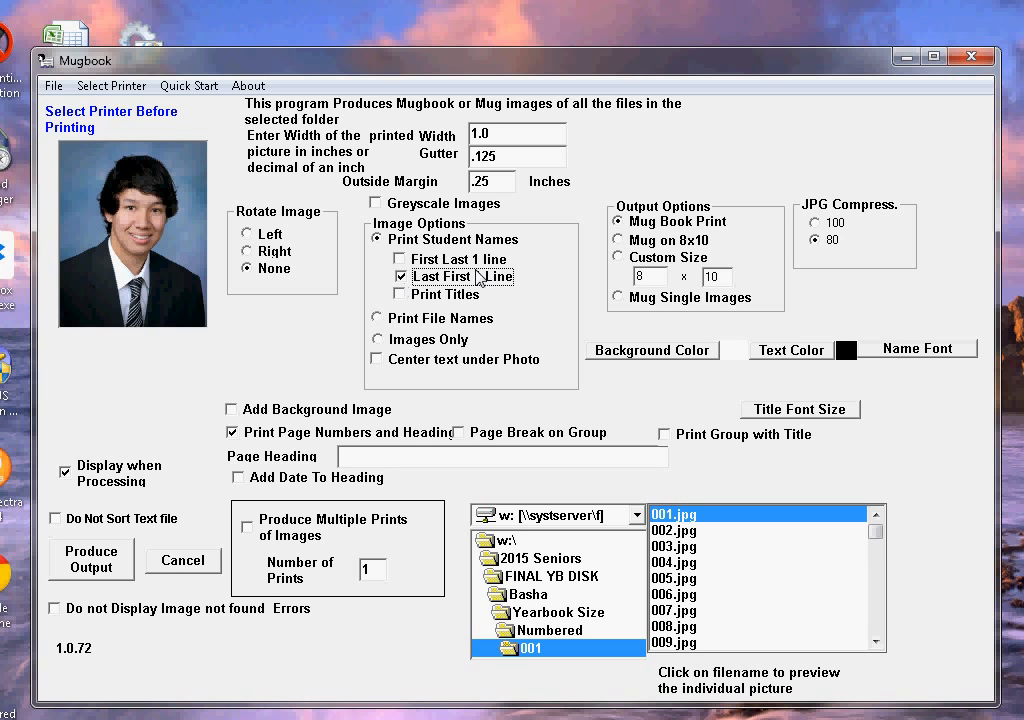
click(377, 360)
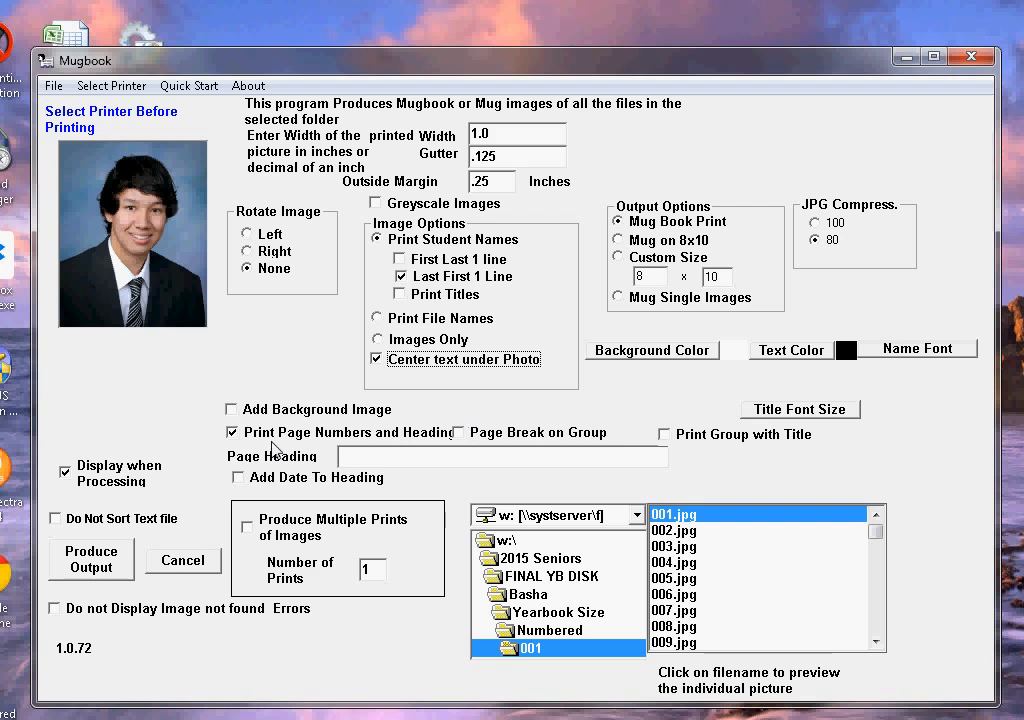
Step: Enter "Basha High Seniors 2014-2015" as the page heading
click(378, 456)
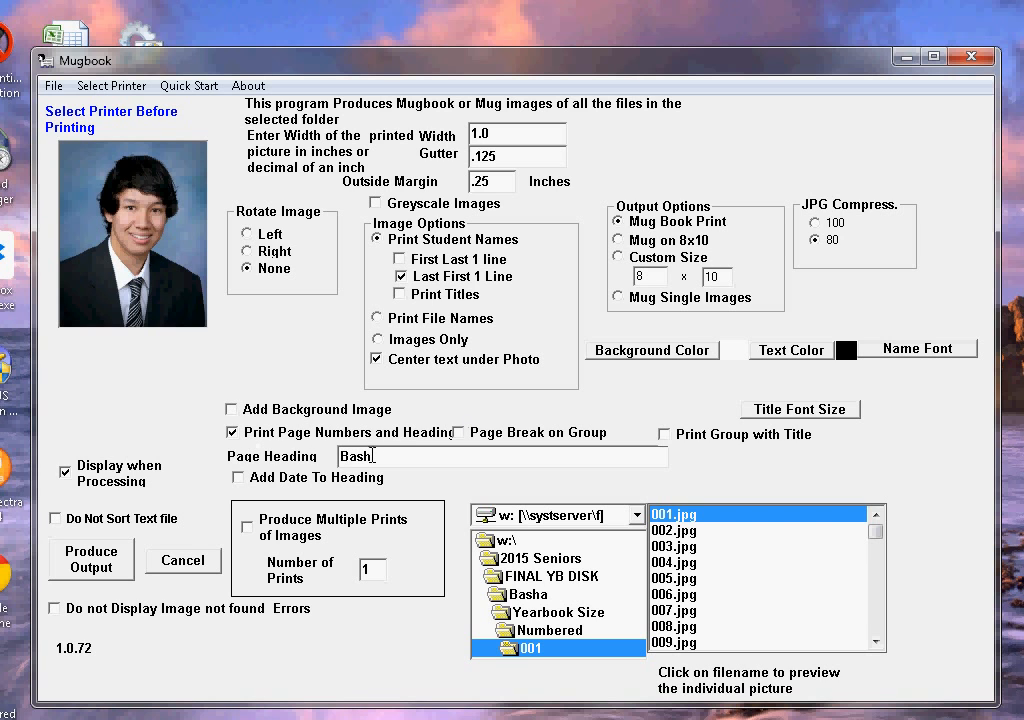
text(High Seniors 2014-2015)
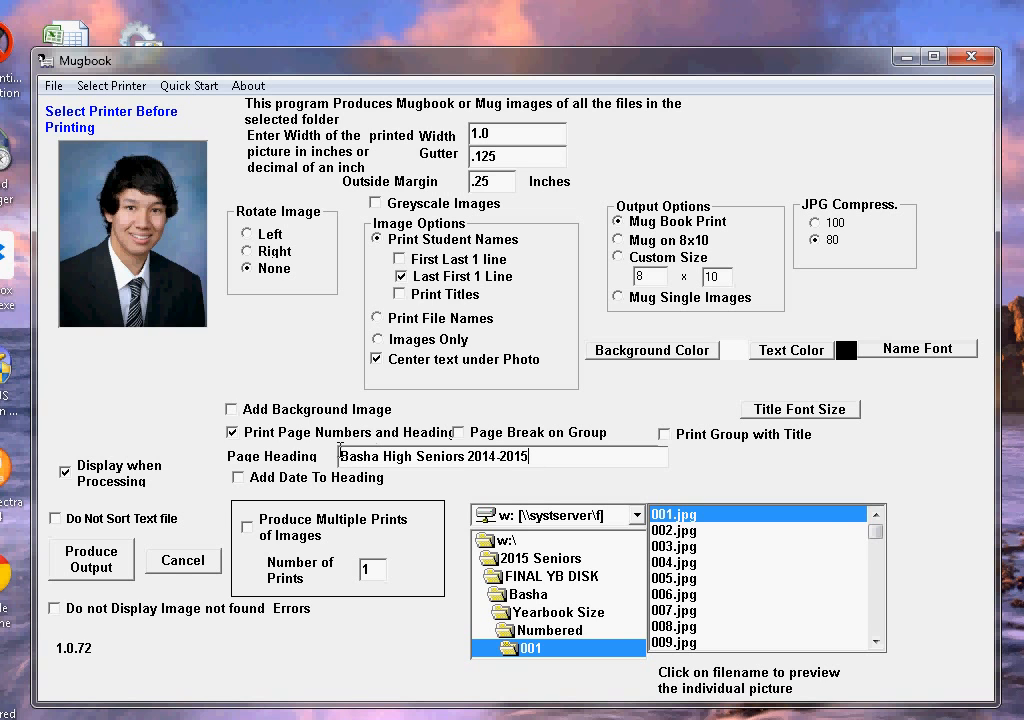
Step: Produce the mugbook output with Composite.txt from Basha\Yearbook Size\Numbered on drive W: as the student name file, accepting the 6 x 6 layout
click(110, 567)
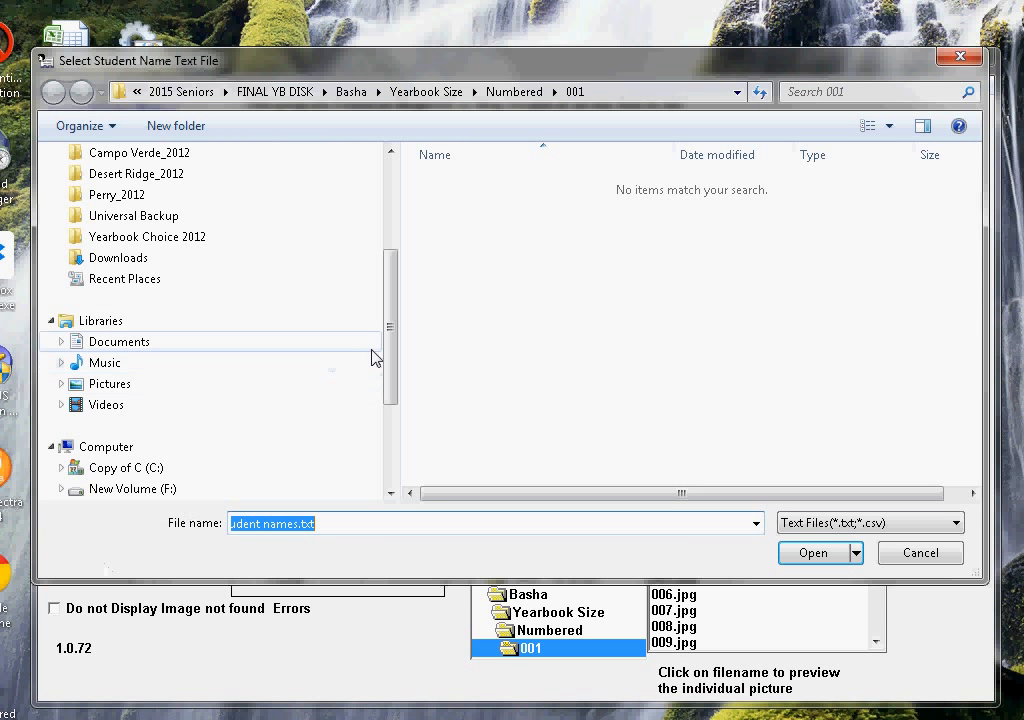
drag(393, 360, 393, 428)
click(124, 384)
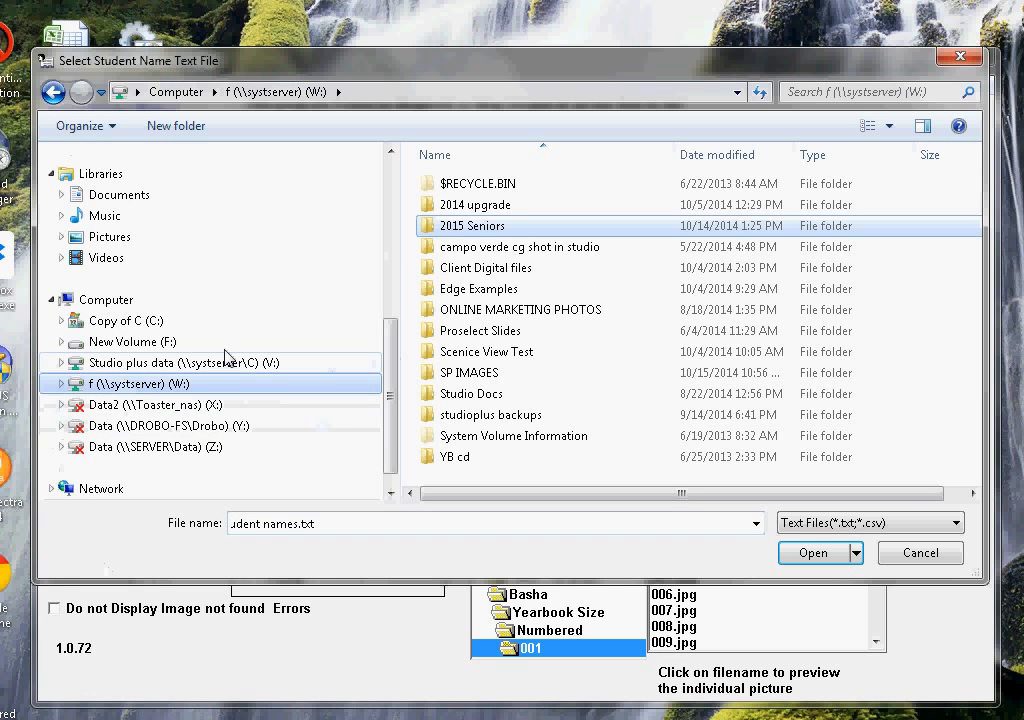
double_click(436, 229)
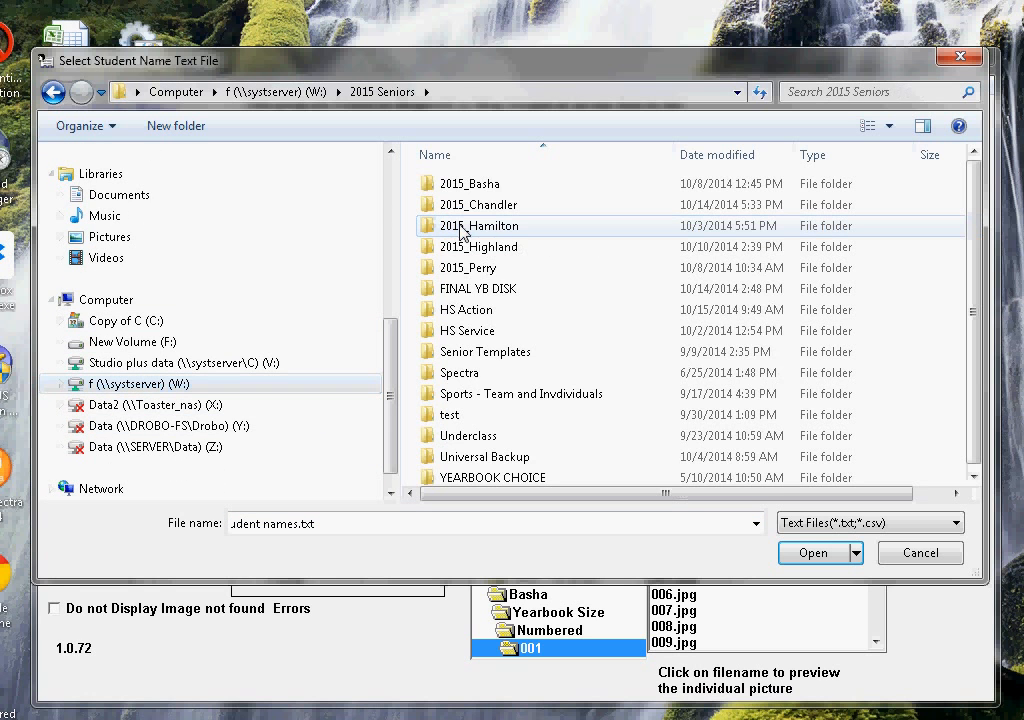
double_click(470, 289)
double_click(462, 187)
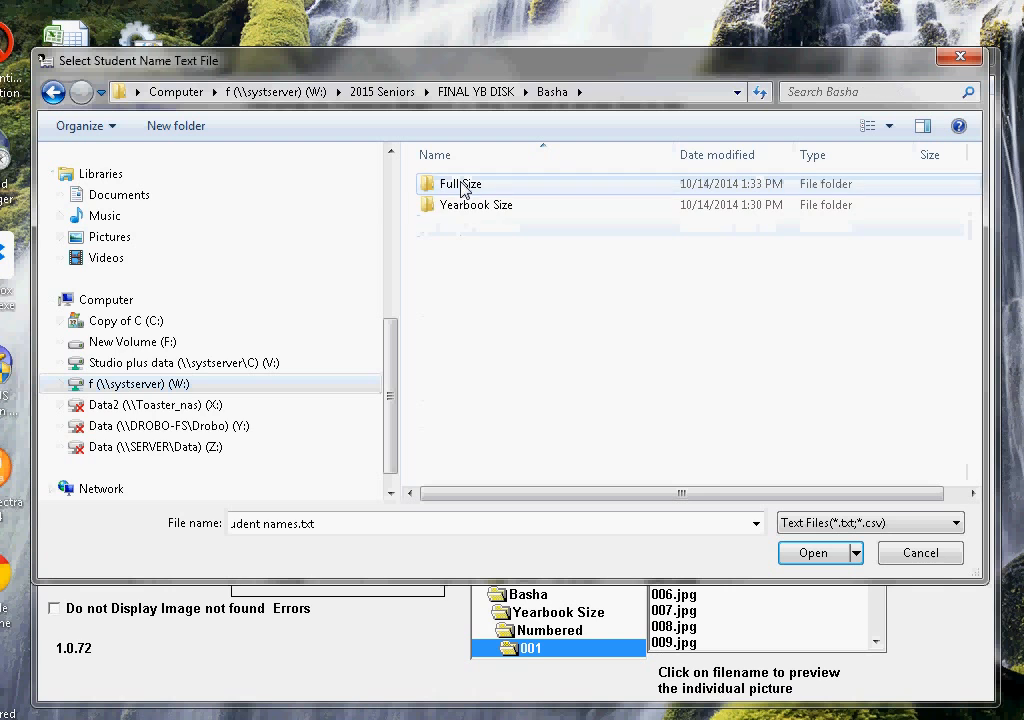
double_click(446, 207)
click(467, 207)
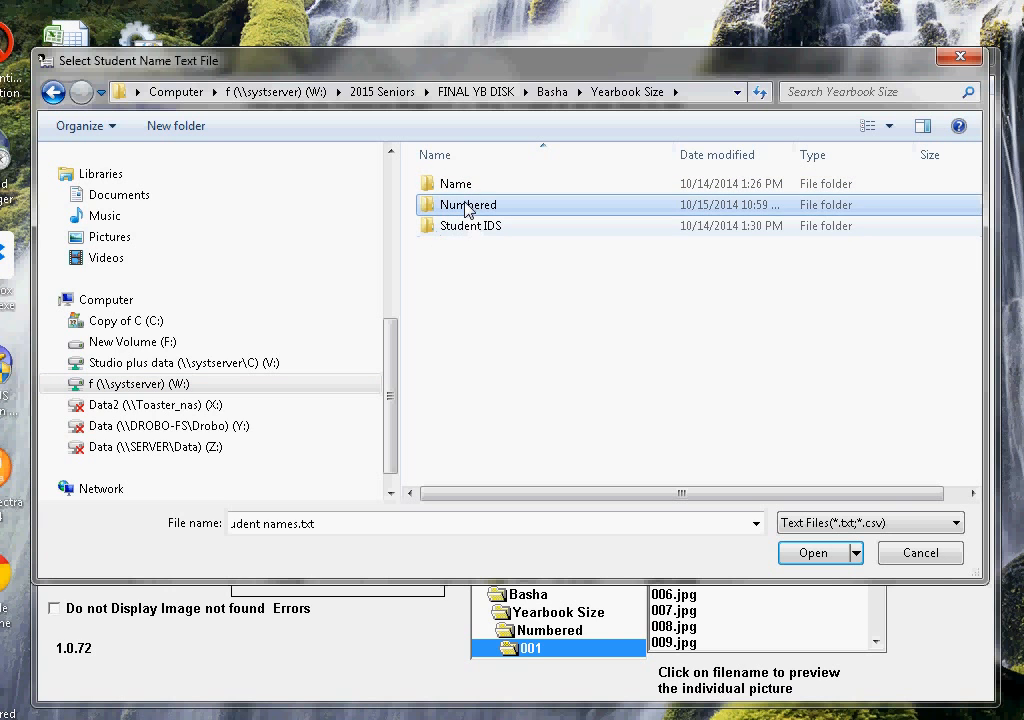
double_click(467, 207)
click(462, 205)
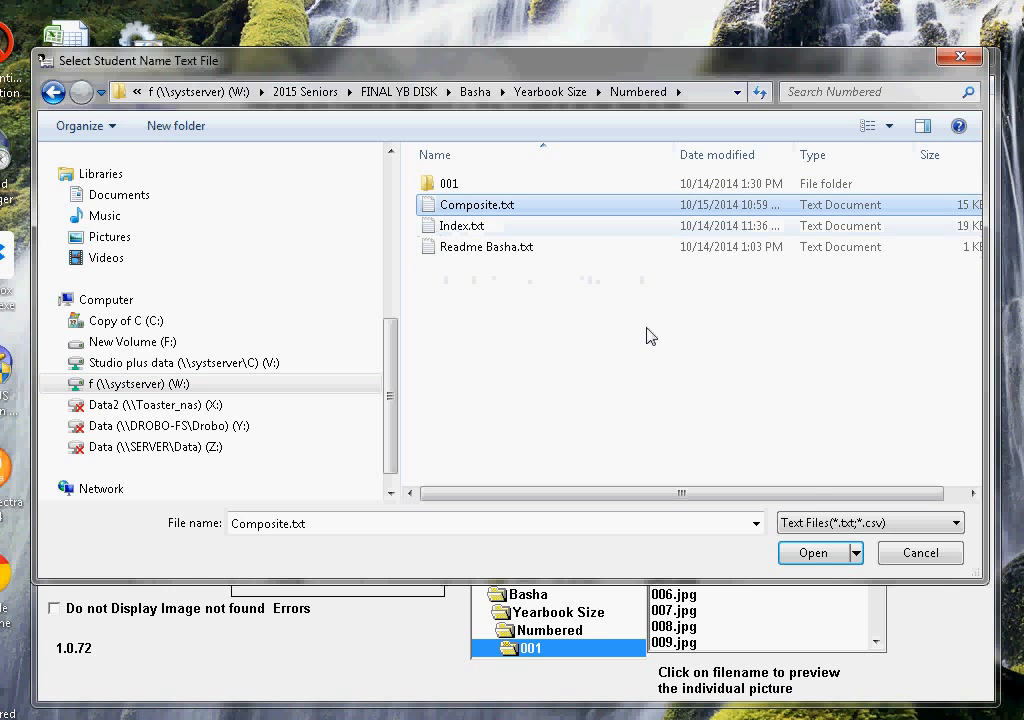
click(810, 555)
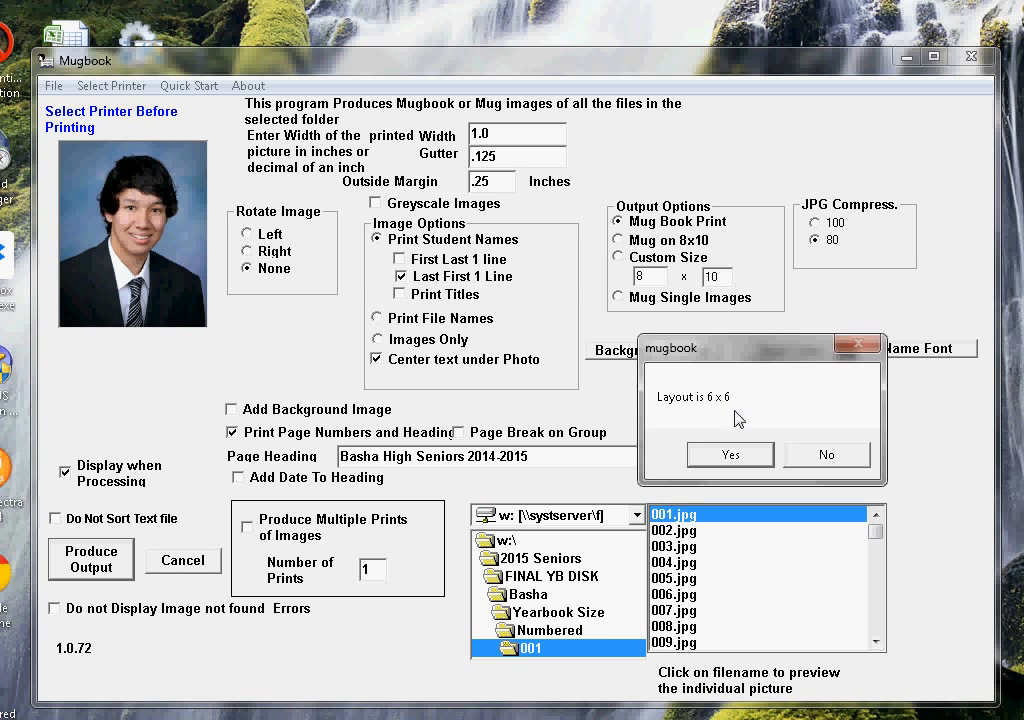
click(743, 463)
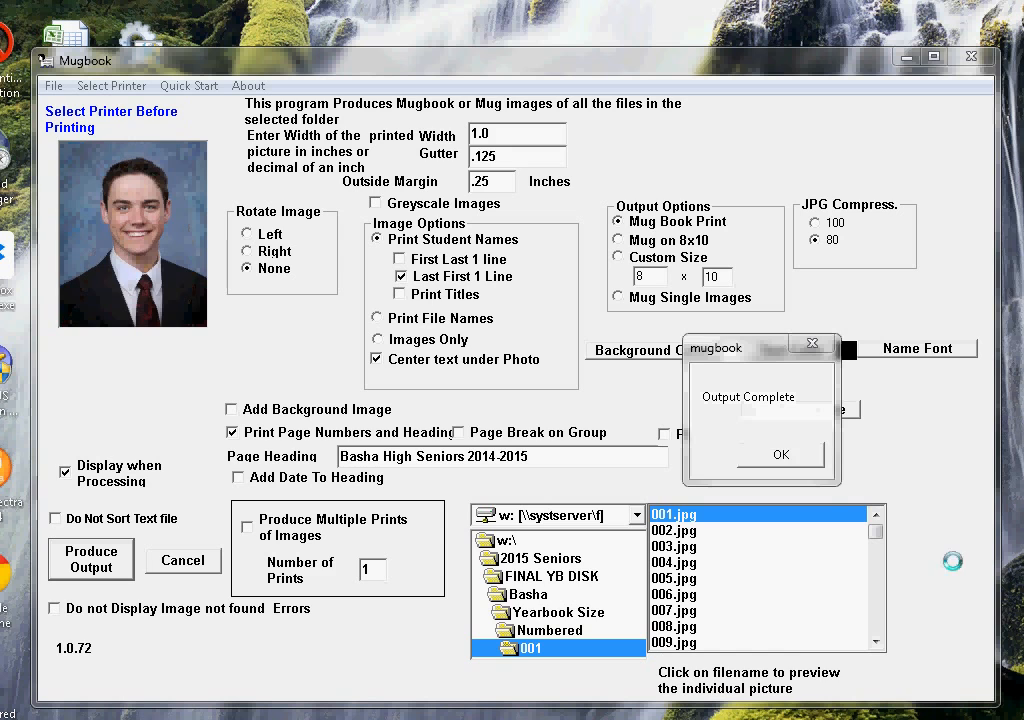
click(785, 456)
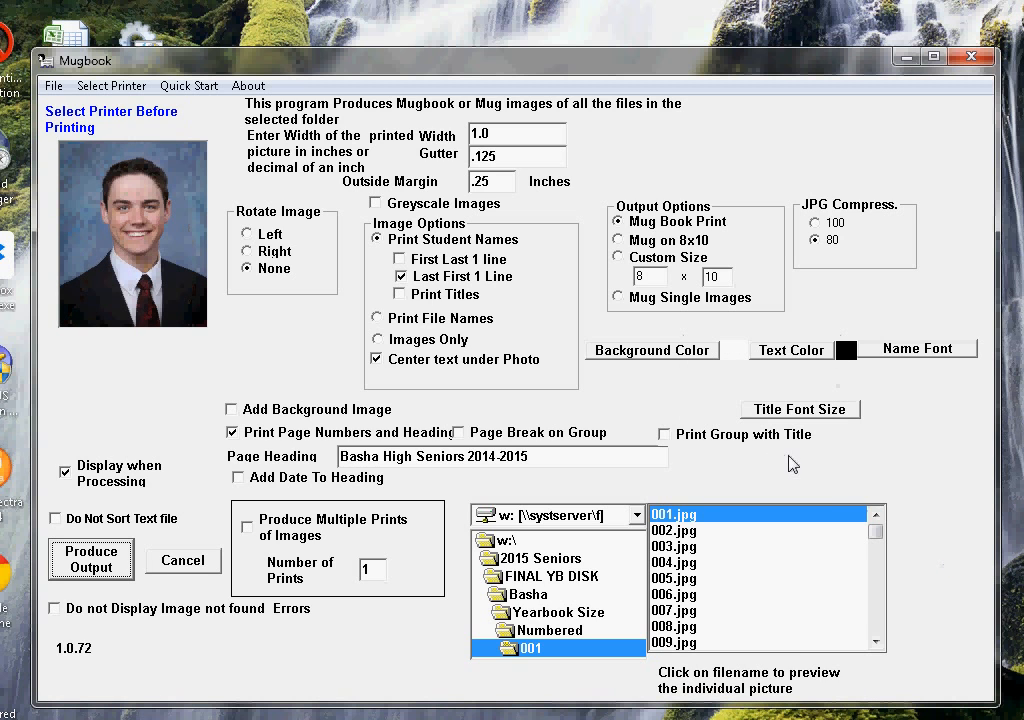